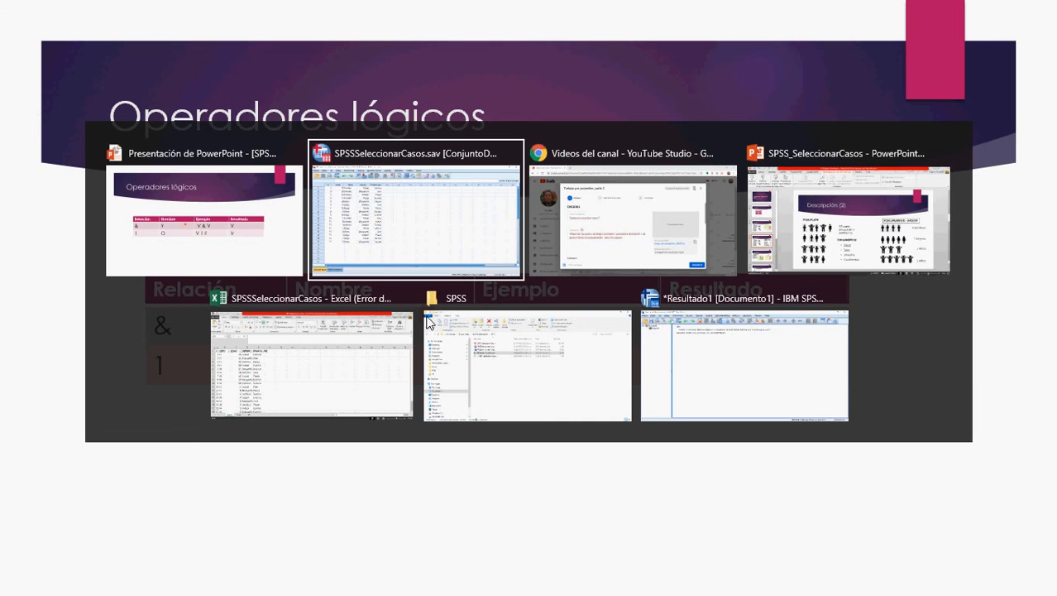
Step: In Excel, filter the SEXO column to show only the 7 H rows
{"action": "key", "text": "alt+Tab"}
{"action": "key", "text": "alt+Tab"}
{"action": "key", "text": "alt+Tab"}
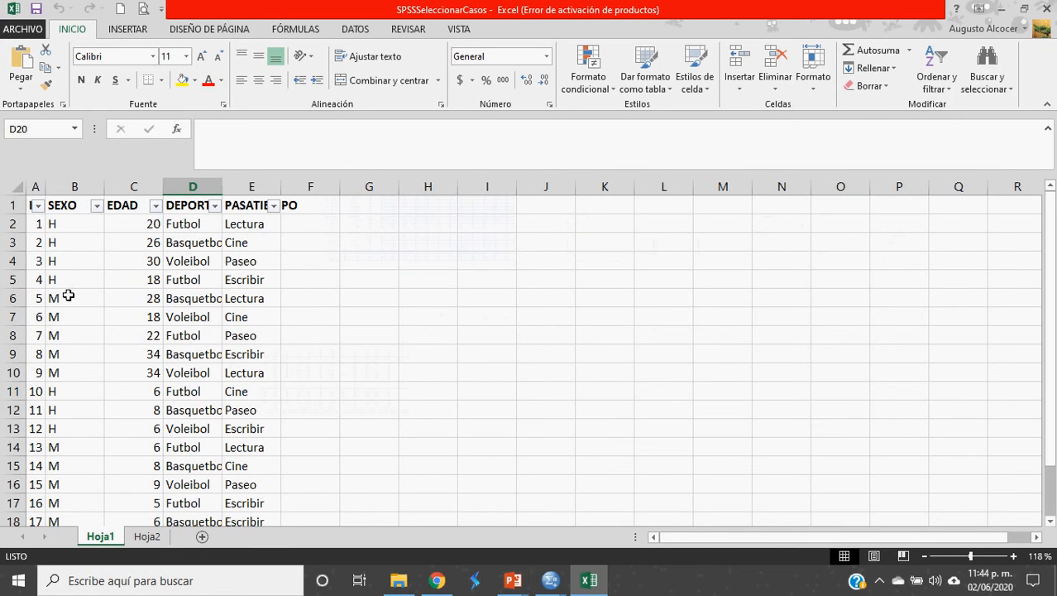
{"action": "left_click", "coordinate": [157, 209]}
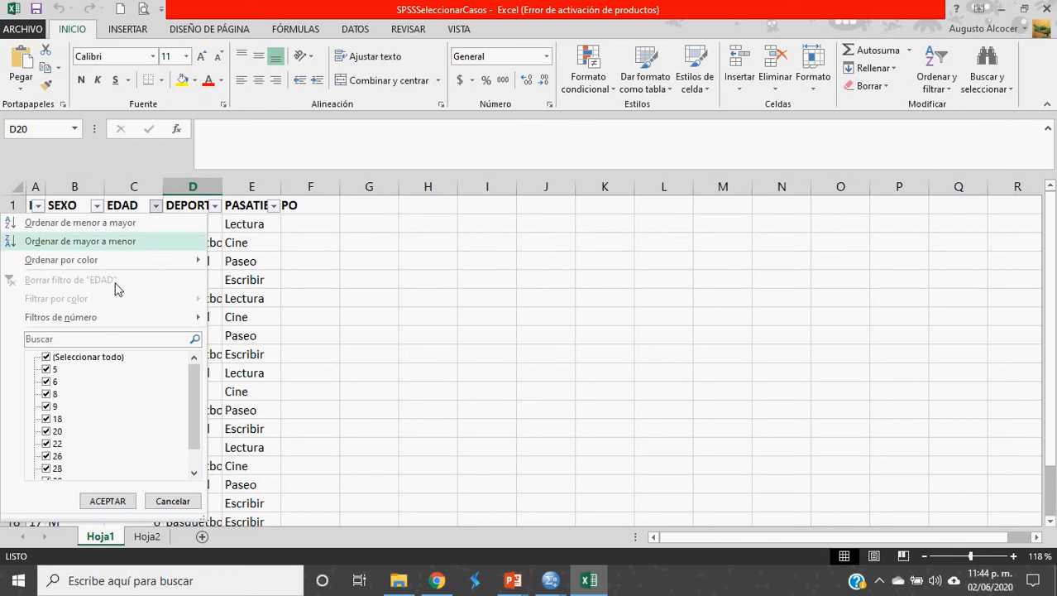
{"action": "left_click", "coordinate": [175, 499]}
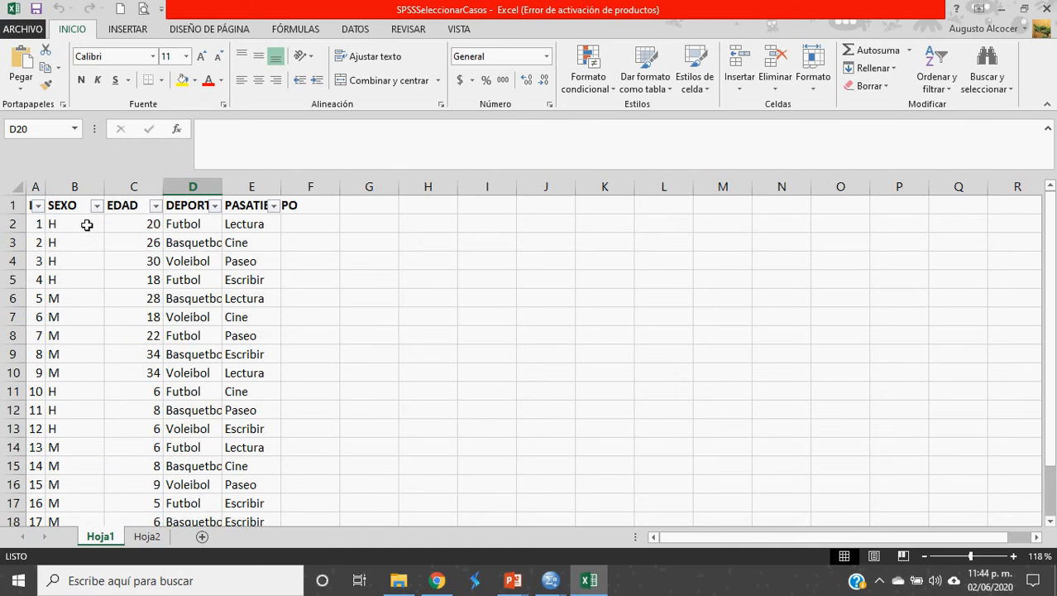
{"action": "left_click", "coordinate": [58, 358]}
{"action": "left_click", "coordinate": [54, 376]}
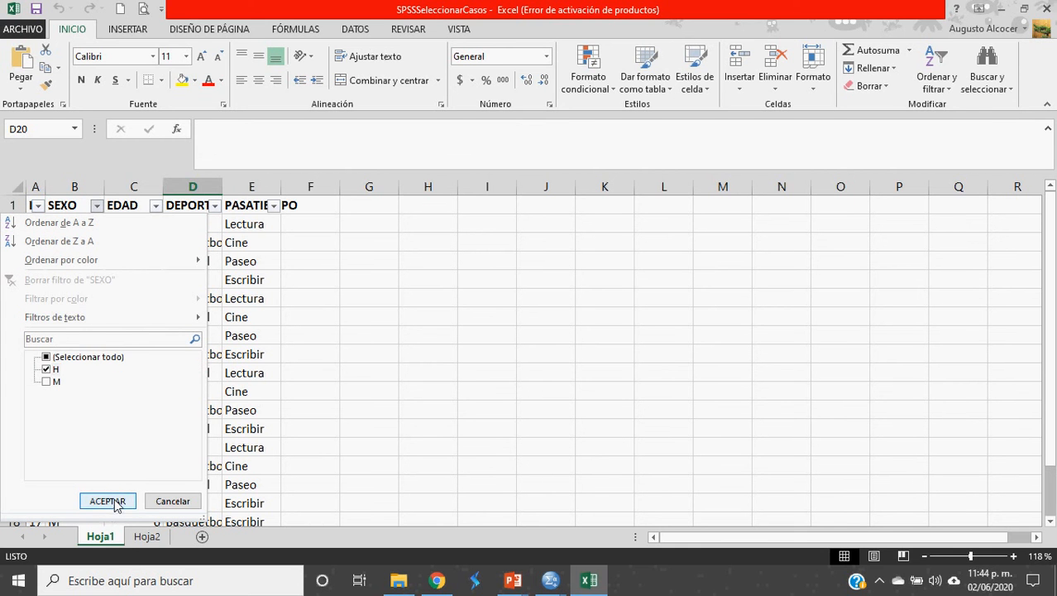
{"action": "left_click", "coordinate": [106, 501]}
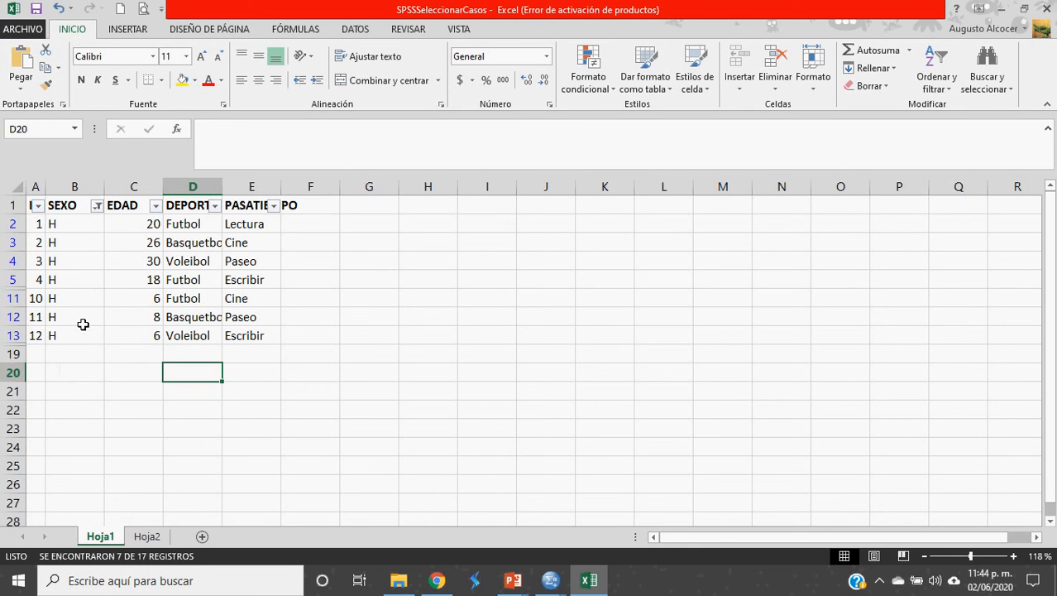
Step: Change the SEXO filter to show only the 10 M rows, then return to SPSS
{"action": "left_click", "coordinate": [103, 210]}
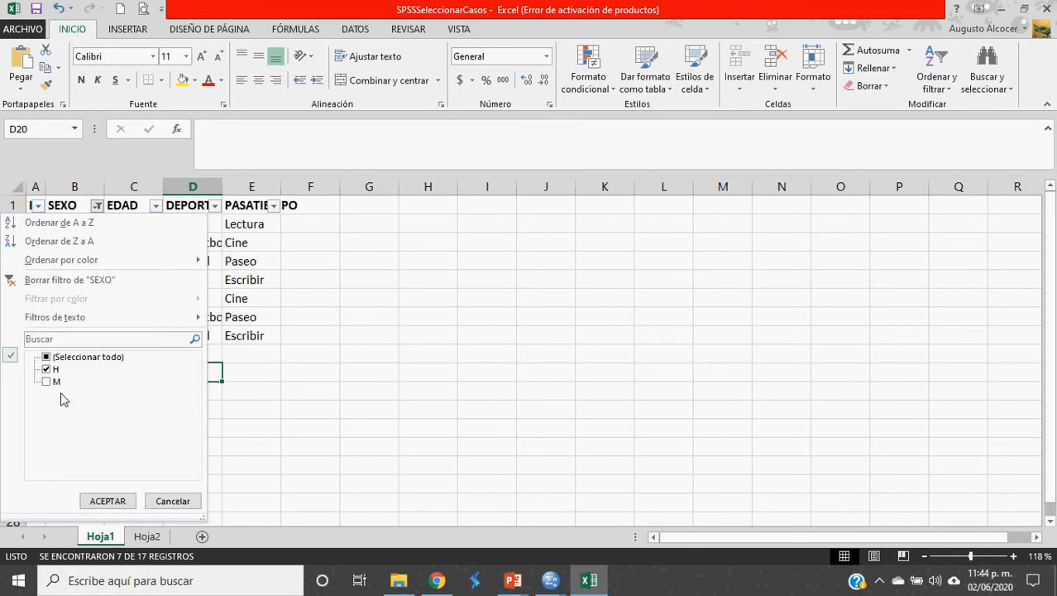
{"action": "left_click", "coordinate": [55, 381]}
{"action": "left_click", "coordinate": [48, 369]}
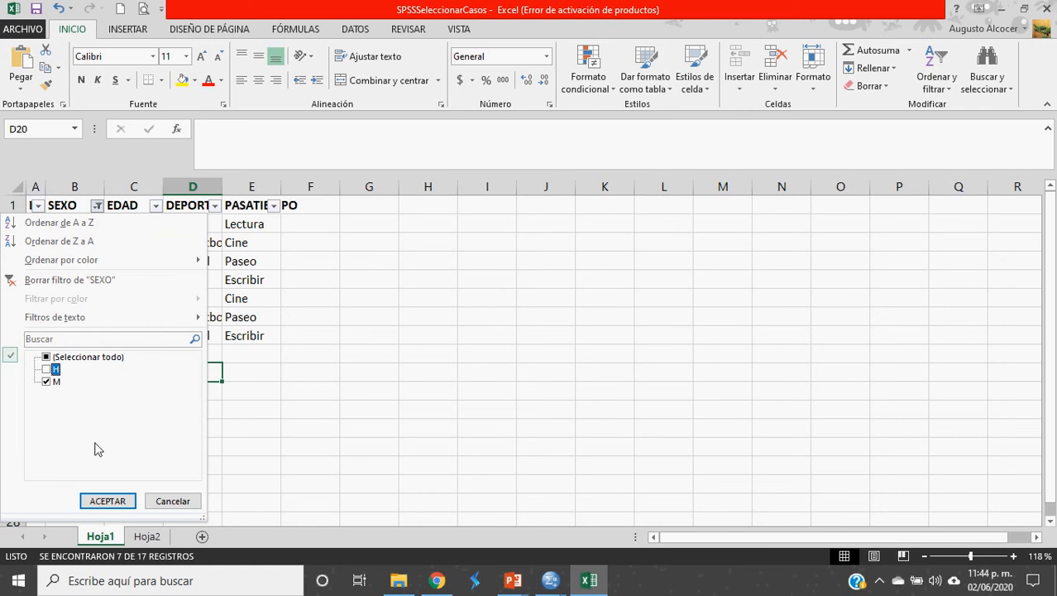
{"action": "left_click", "coordinate": [105, 500]}
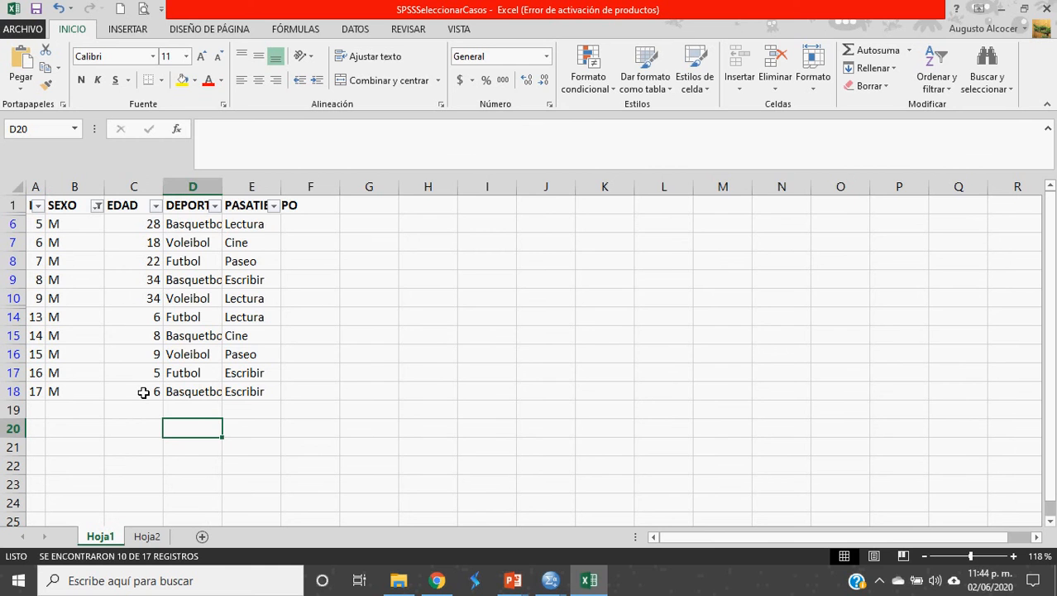
{"action": "key", "text": "alt+Tab"}
{"action": "key", "text": "alt+Tab"}
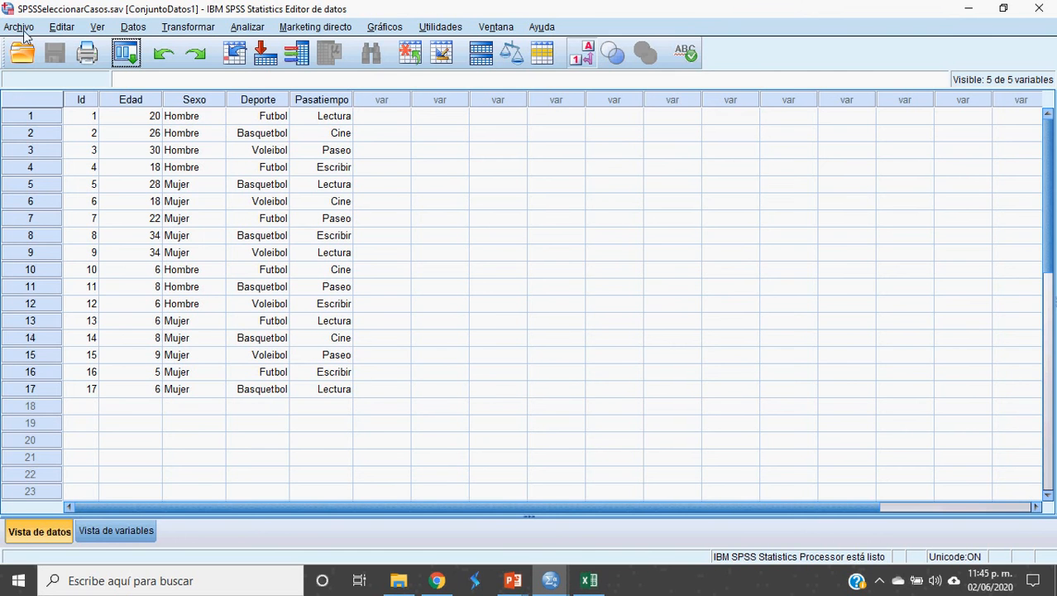
Step: Open the Seleccionar casos dialog from the Datos menu
{"action": "left_click", "coordinate": [126, 29]}
{"action": "left_click", "coordinate": [128, 31]}
{"action": "left_click", "coordinate": [105, 25]}
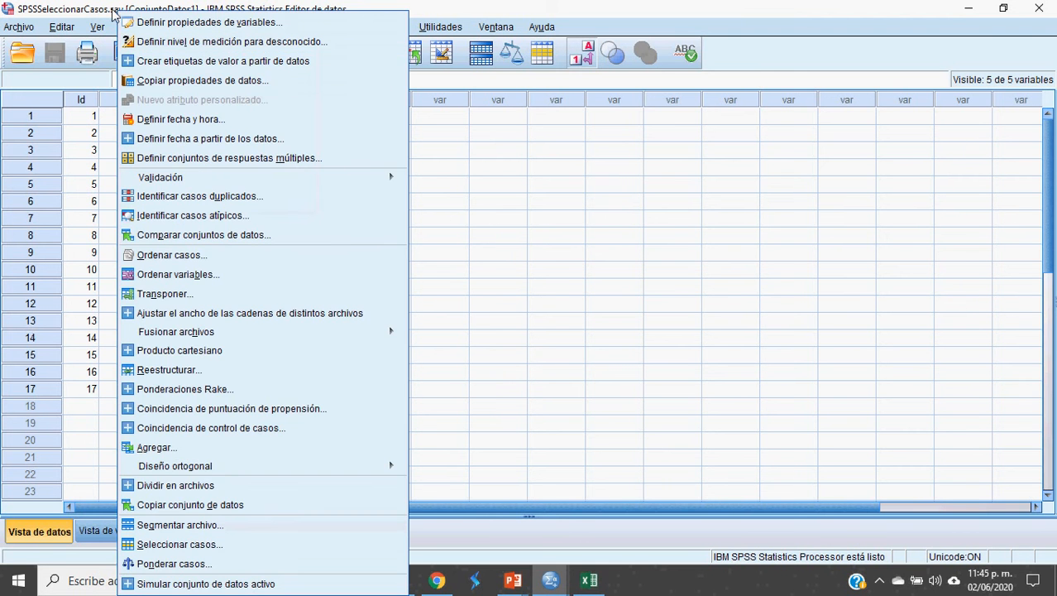
{"action": "left_click", "coordinate": [48, 34]}
{"action": "left_click", "coordinate": [110, 30]}
{"action": "left_click", "coordinate": [132, 29]}
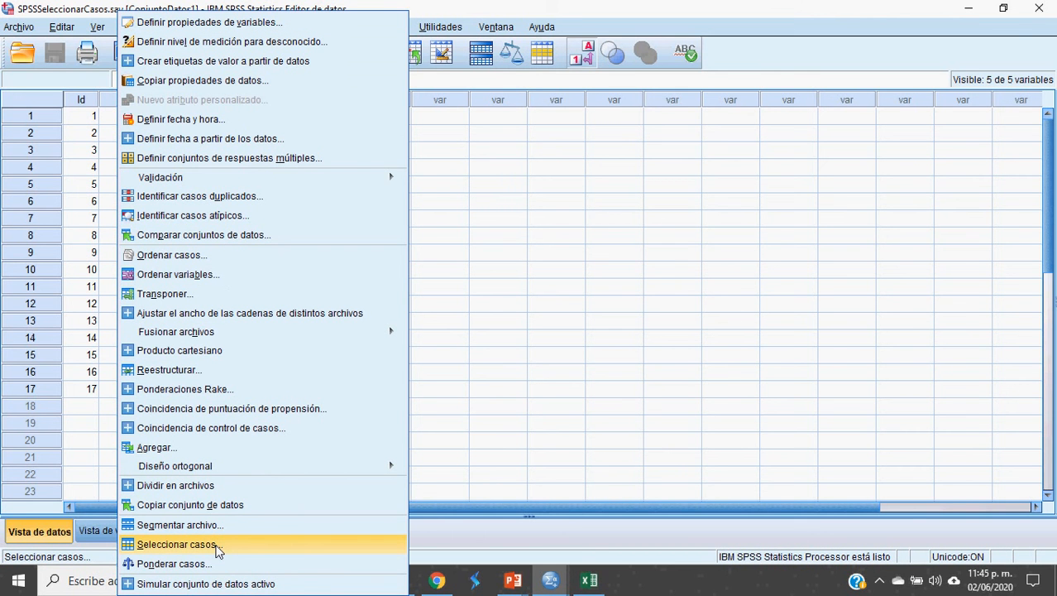
{"action": "left_click", "coordinate": [218, 549]}
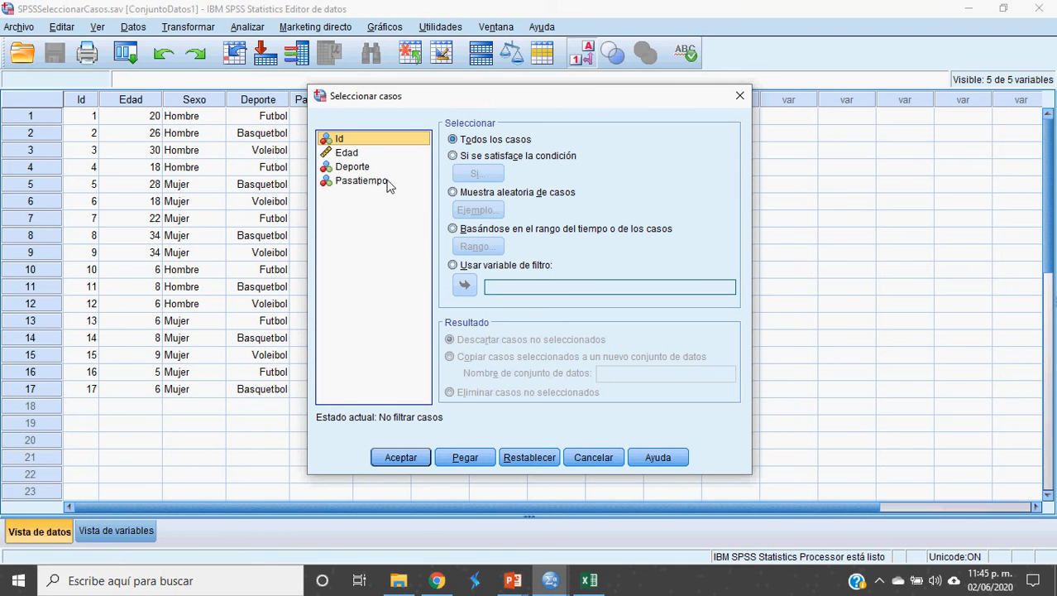
Step: Cancel Seleccionar casos unchanged and turn off value labels to show raw codes
{"action": "left_click_drag", "start_coordinate": [444, 105], "coordinate": [384, 133]}
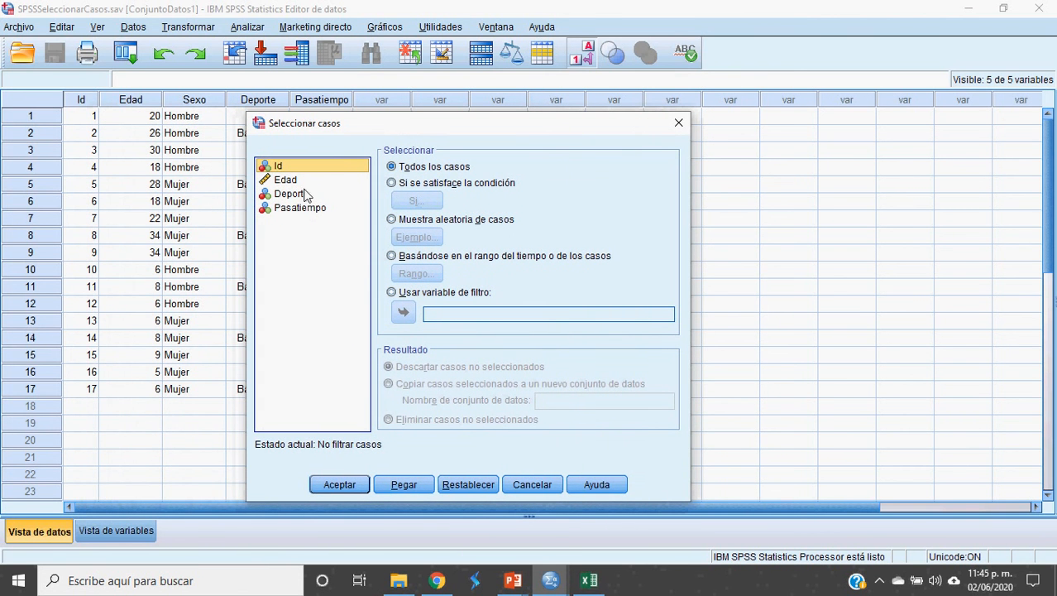
{"action": "left_click_drag", "start_coordinate": [369, 130], "coordinate": [436, 133]}
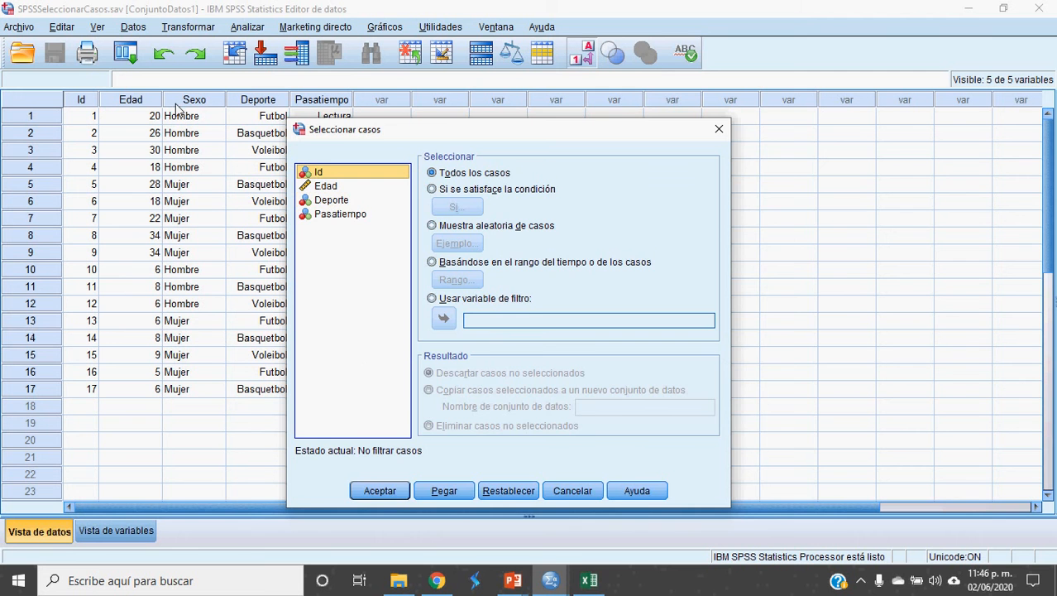
{"action": "left_click_drag", "start_coordinate": [418, 132], "coordinate": [541, 117]}
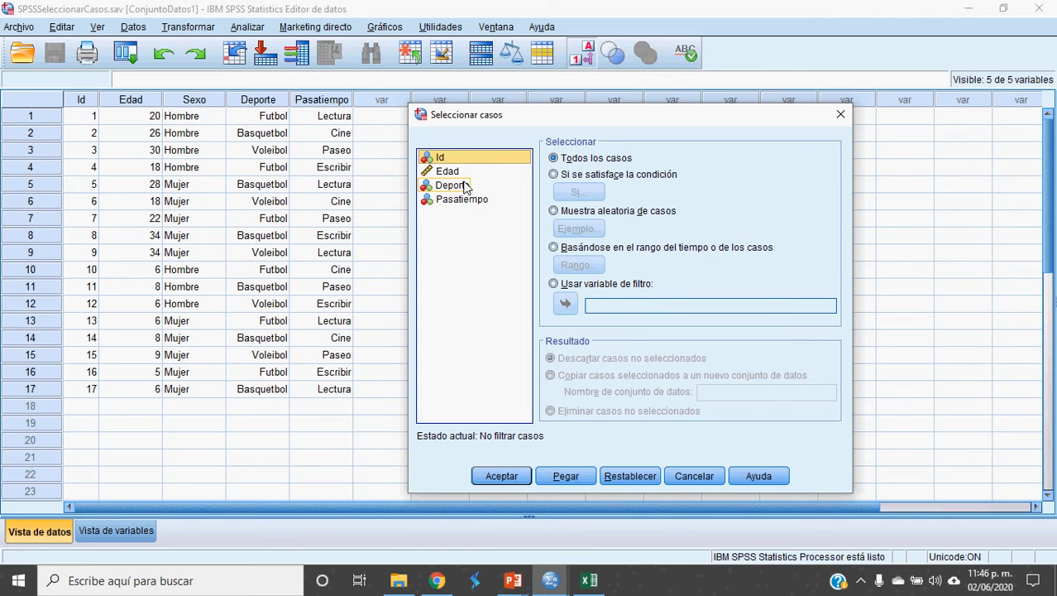
{"action": "left_click", "coordinate": [703, 480]}
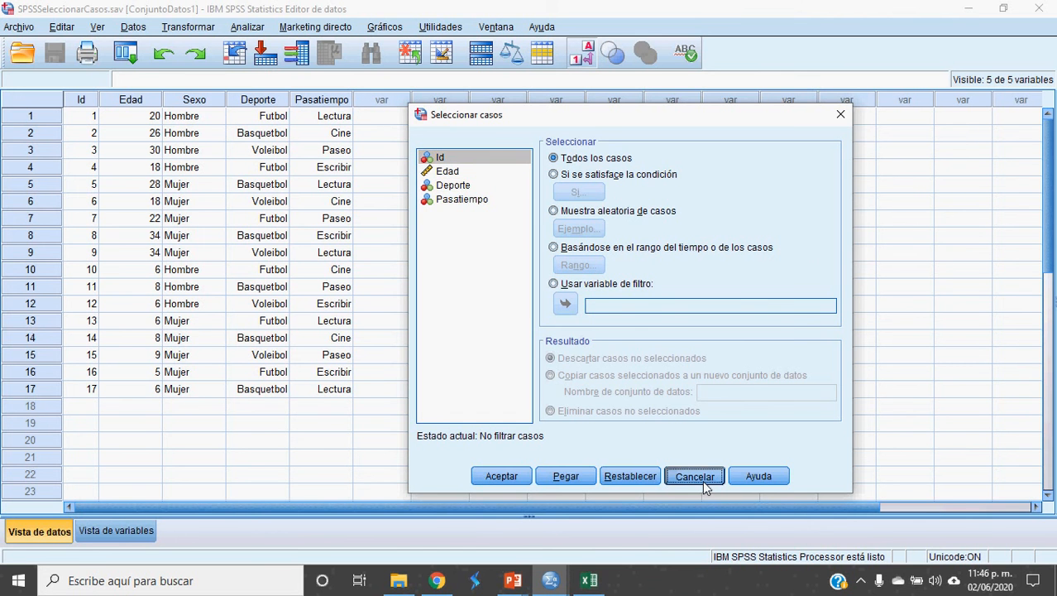
{"action": "left_click", "coordinate": [582, 64]}
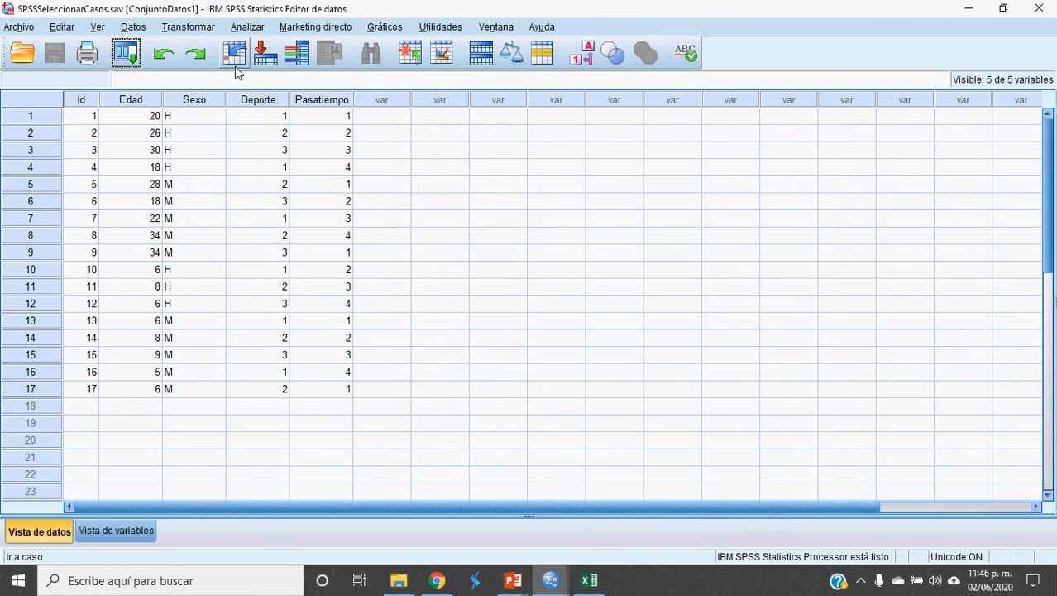
{"action": "left_click", "coordinate": [133, 26]}
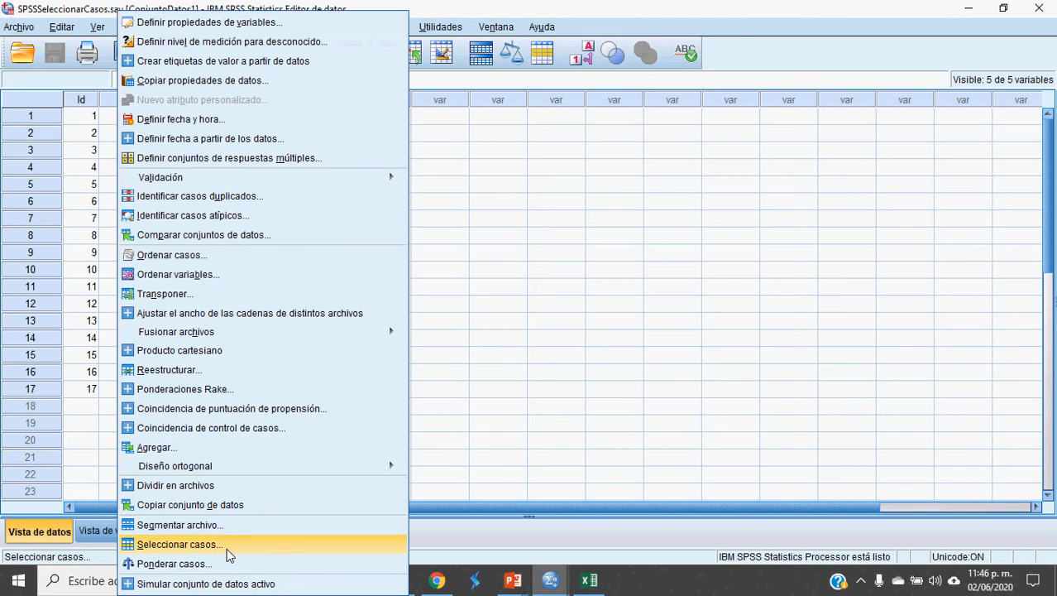
{"action": "left_click", "coordinate": [199, 544]}
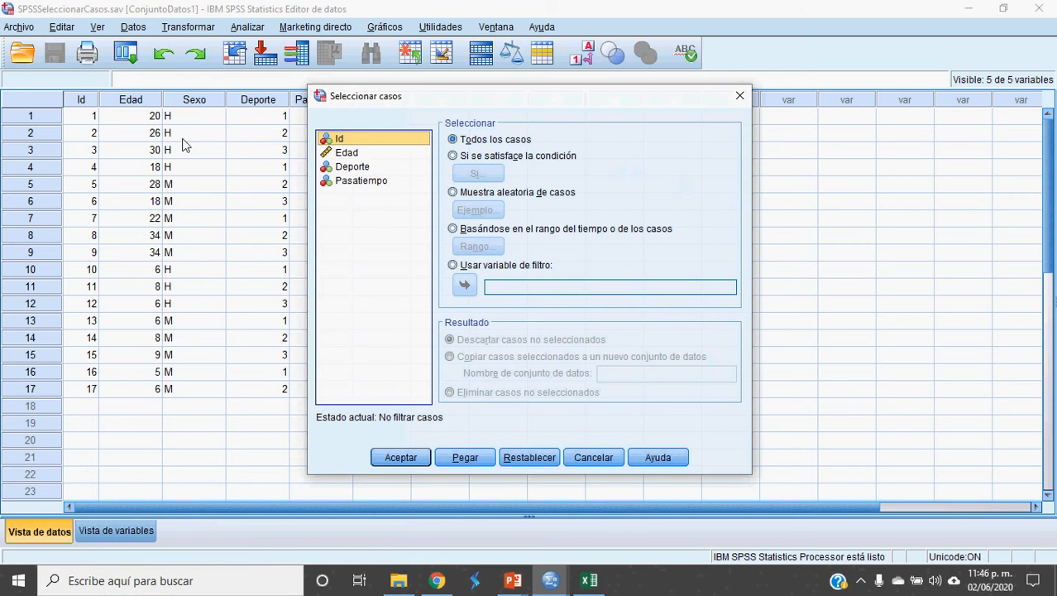
{"action": "mouse_move", "coordinate": [442, 103]}
{"action": "left_mouse_down"}
{"action": "mouse_move", "coordinate": [158, 159]}
{"action": "mouse_move", "coordinate": [308, 139]}
{"action": "mouse_move", "coordinate": [319, 204]}
{"action": "mouse_move", "coordinate": [253, 170]}
{"action": "mouse_move", "coordinate": [233, 148]}
{"action": "mouse_move", "coordinate": [322, 146]}
{"action": "mouse_move", "coordinate": [459, 101]}
{"action": "left_mouse_up"}
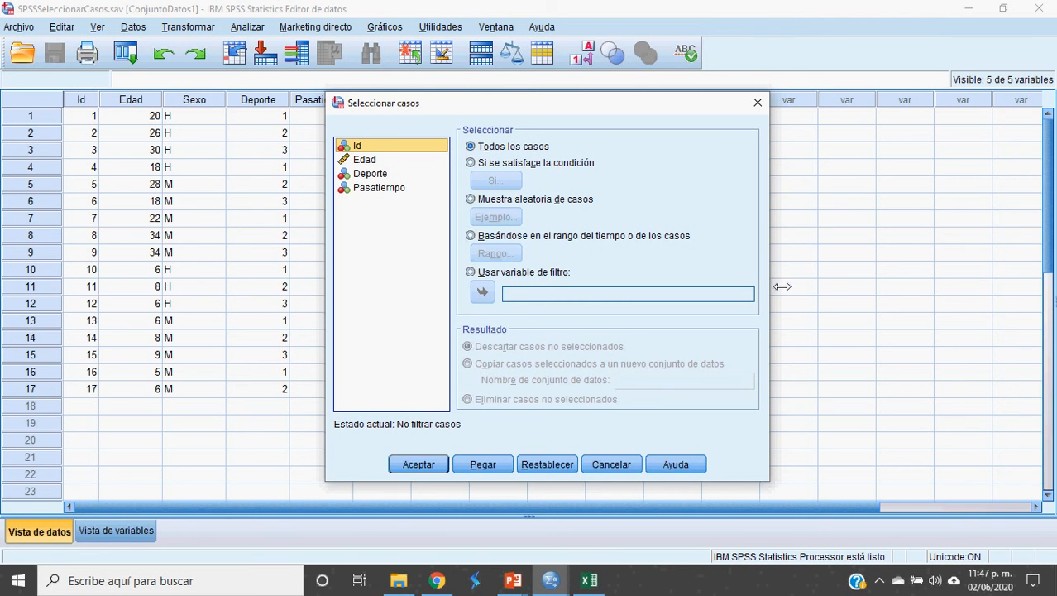
{"action": "left_click", "coordinate": [470, 150]}
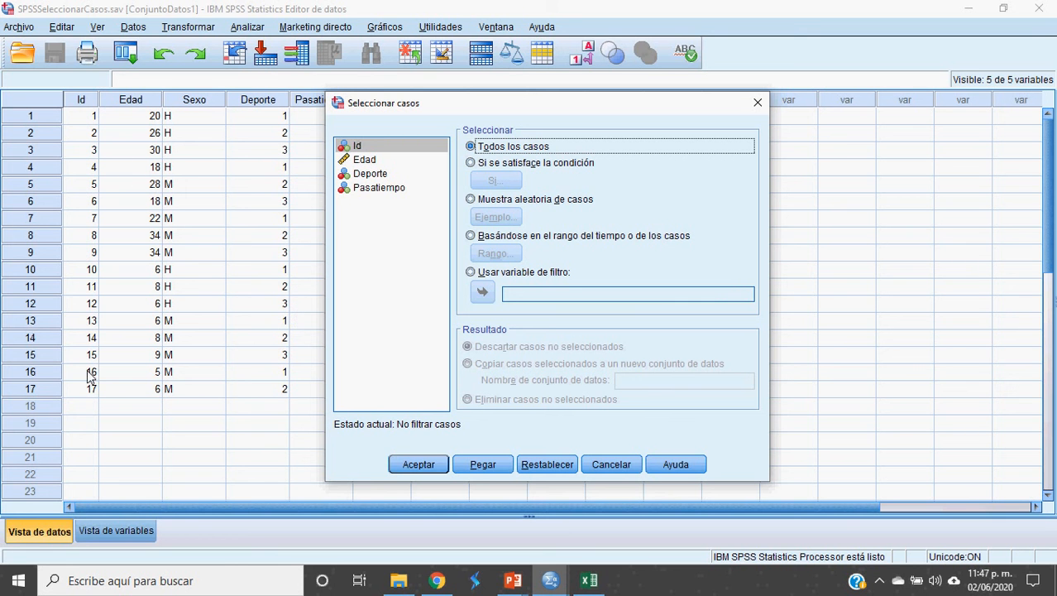
{"action": "left_click", "coordinate": [615, 469]}
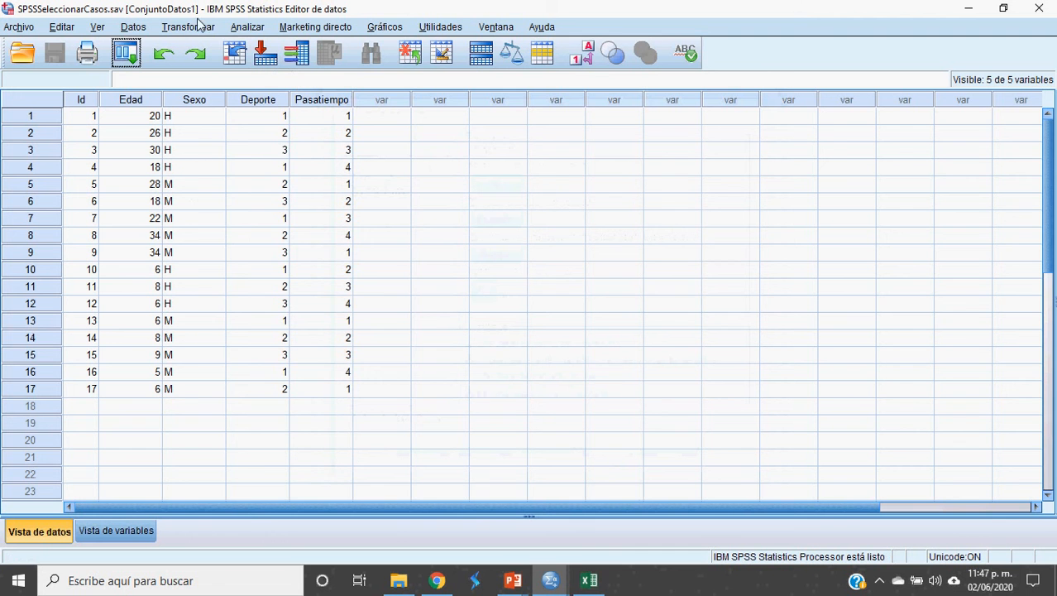
Step: Run Frecuencias on Deporte (Futbol 6, Basquetbol 6, Voleibol 5) and return to the Data Editor
{"action": "left_click", "coordinate": [239, 27]}
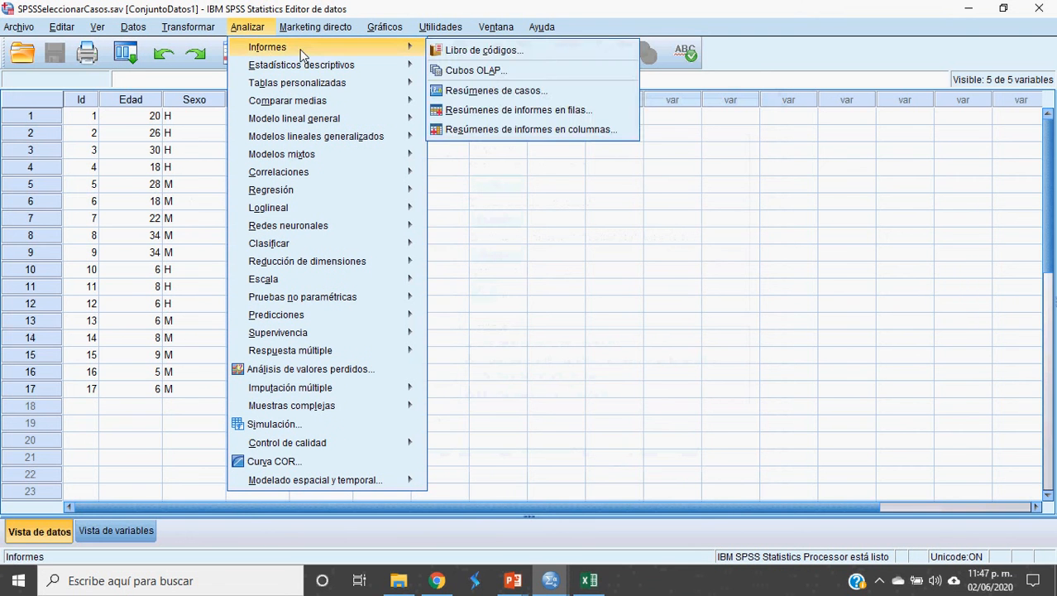
{"action": "mouse_move", "coordinate": [340, 73]}
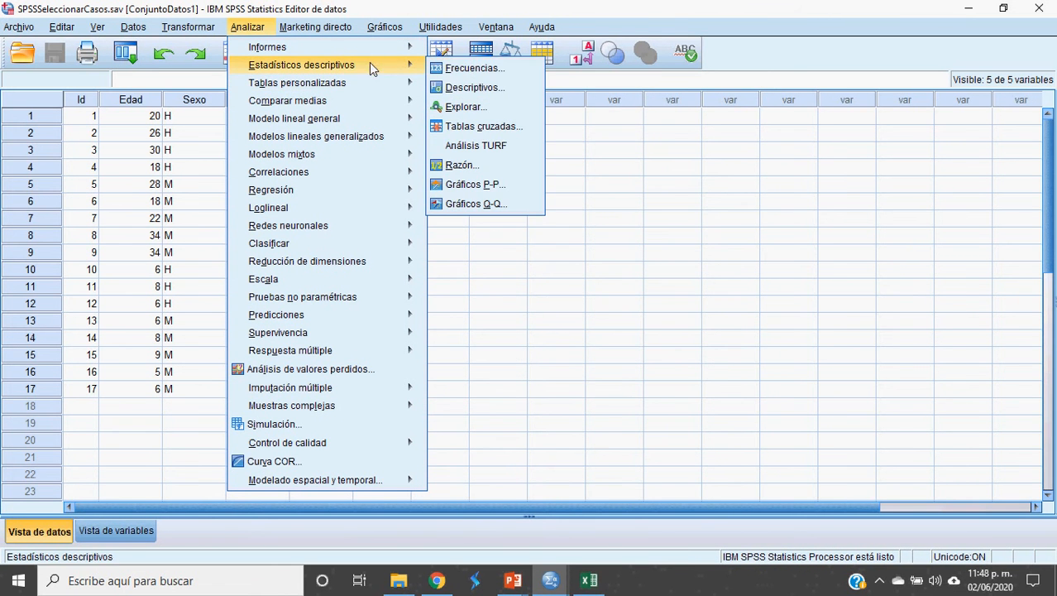
{"action": "left_click", "coordinate": [467, 72]}
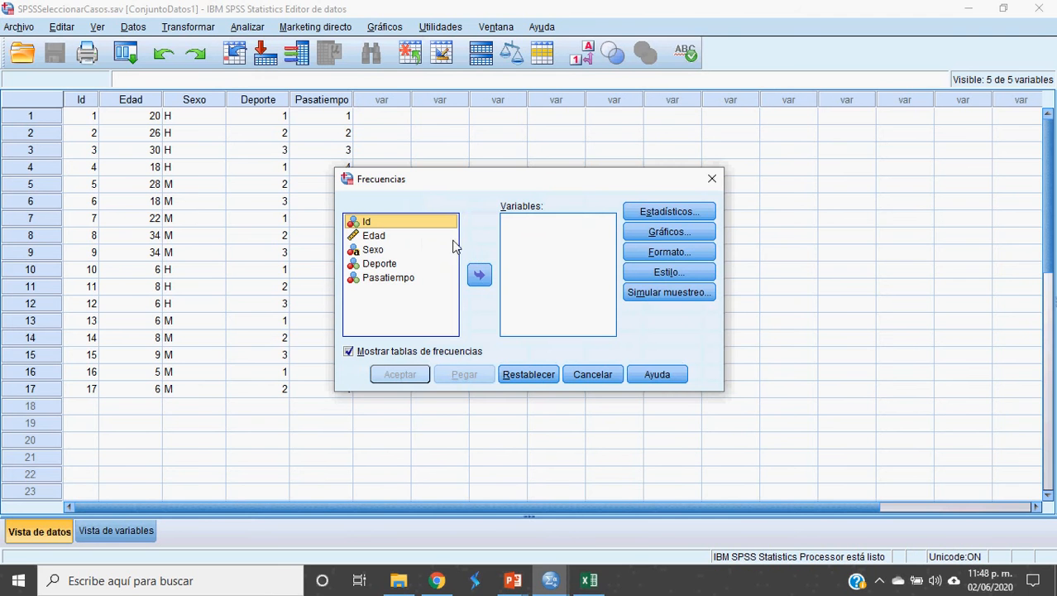
{"action": "left_click", "coordinate": [370, 264]}
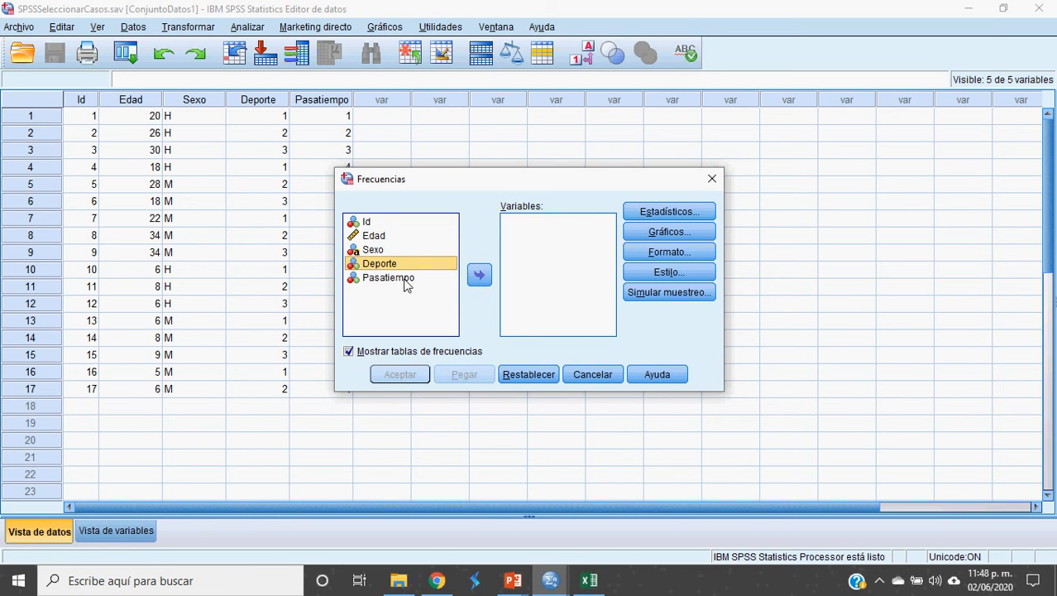
{"action": "left_click", "coordinate": [480, 276]}
{"action": "left_click", "coordinate": [405, 375]}
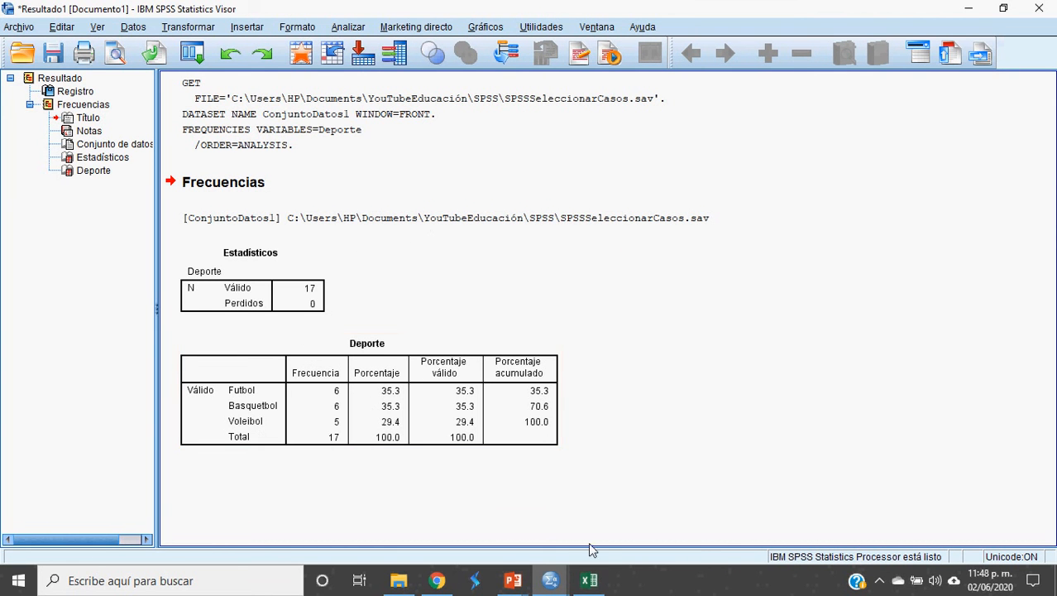
{"action": "left_click", "coordinate": [552, 581]}
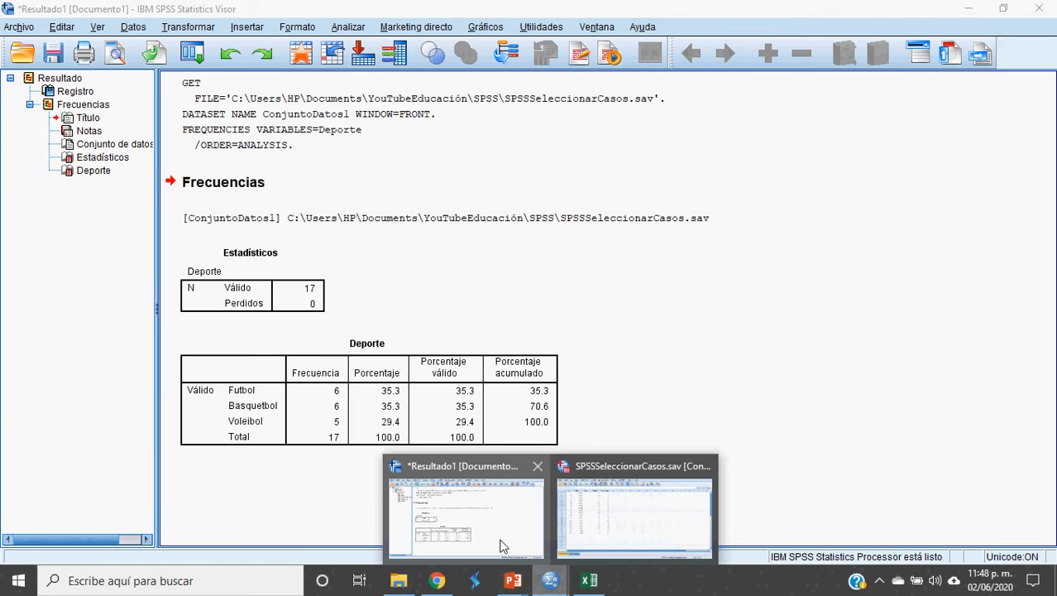
{"action": "left_click", "coordinate": [634, 509]}
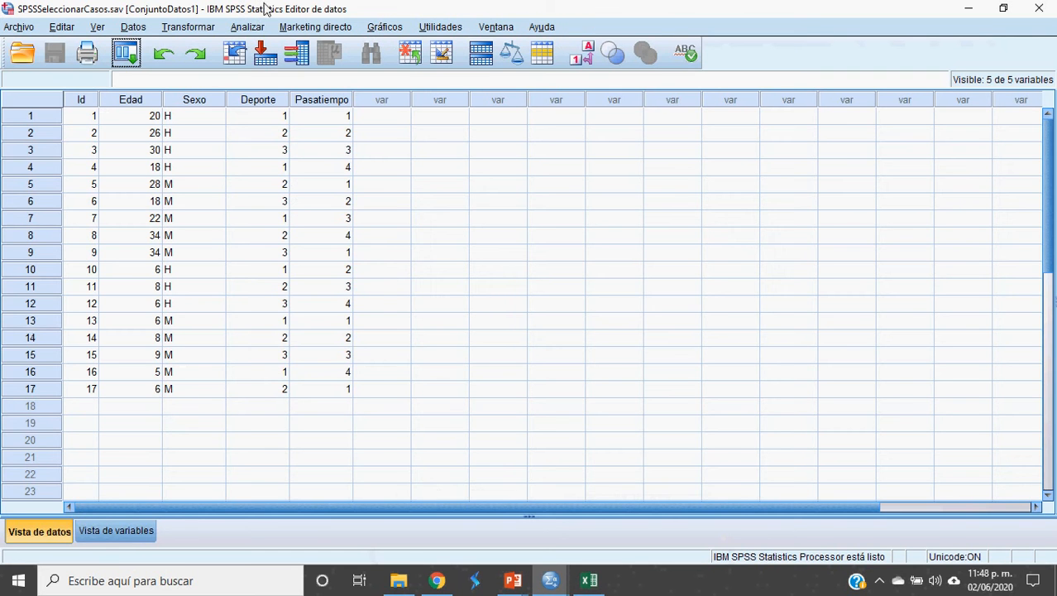
Step: In Seleccionar casos, choose 'Si se satisface la condición' and open the Si... builder
{"action": "left_click", "coordinate": [133, 28]}
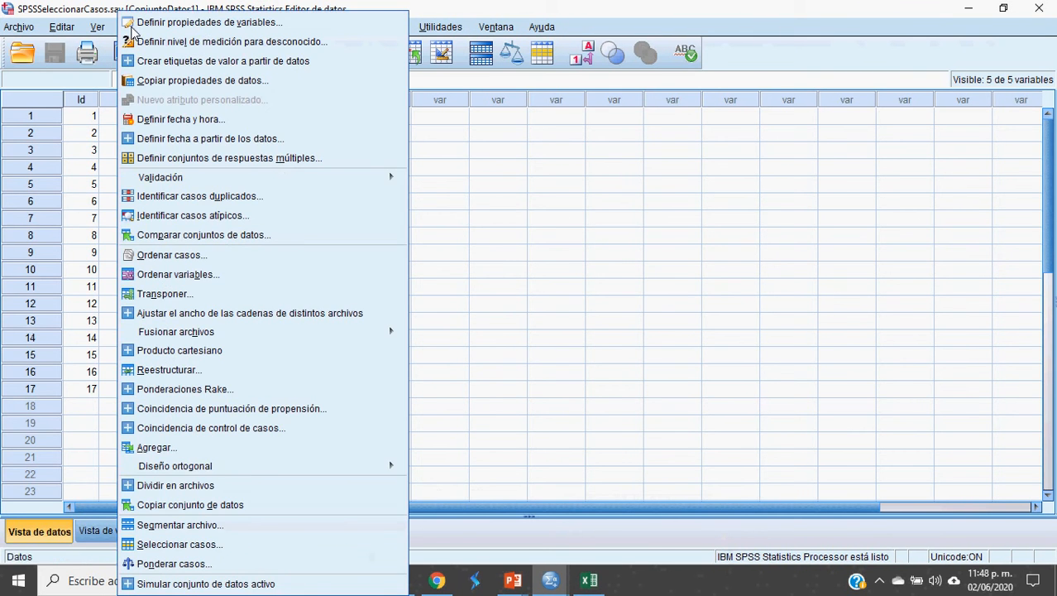
{"action": "left_click", "coordinate": [230, 544]}
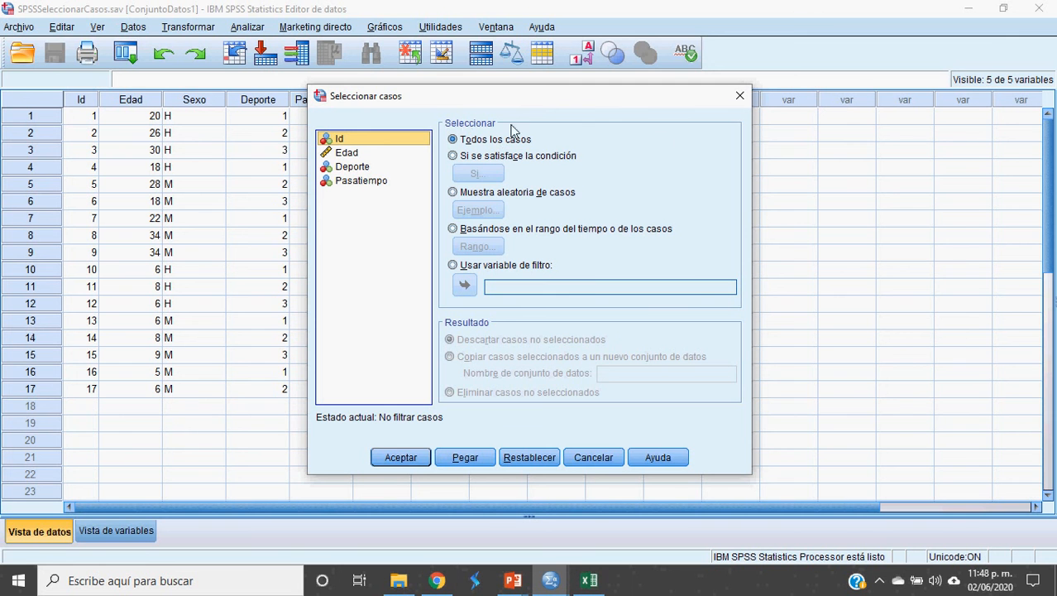
{"action": "left_click", "coordinate": [455, 159]}
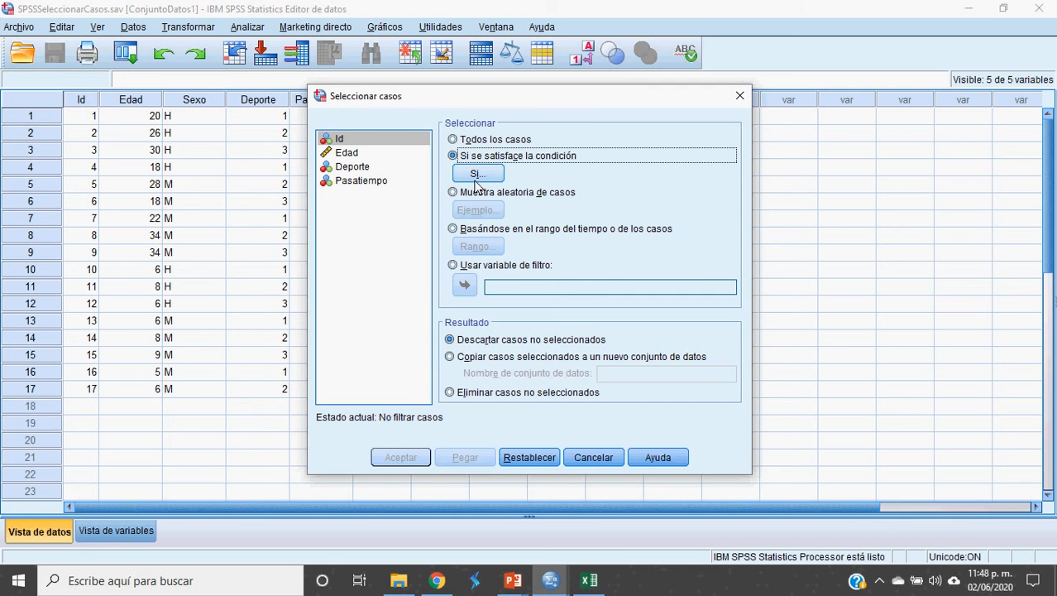
{"action": "left_click", "coordinate": [484, 180]}
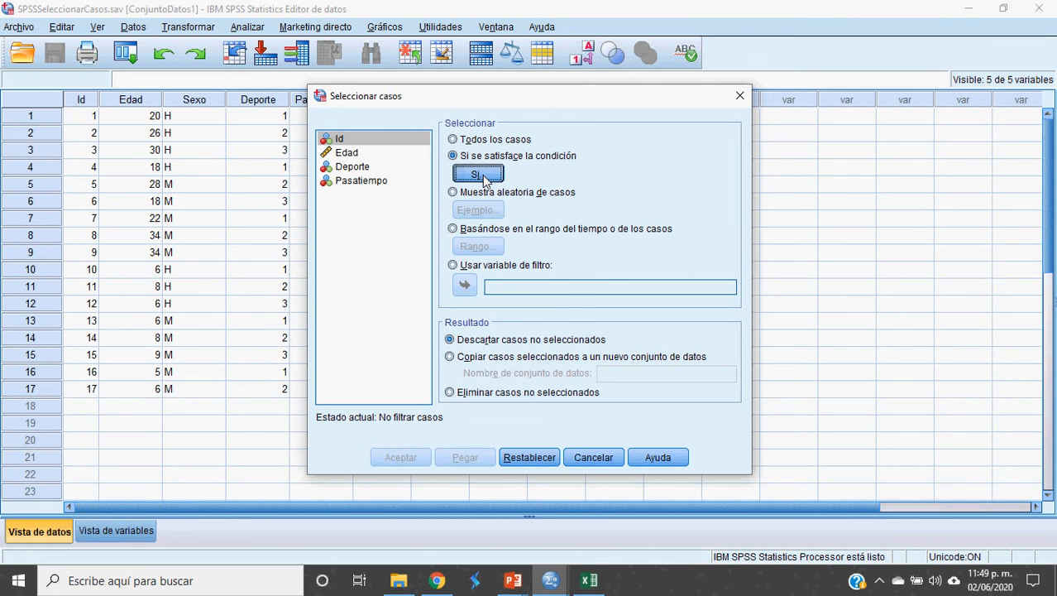
{"action": "left_click", "coordinate": [484, 180]}
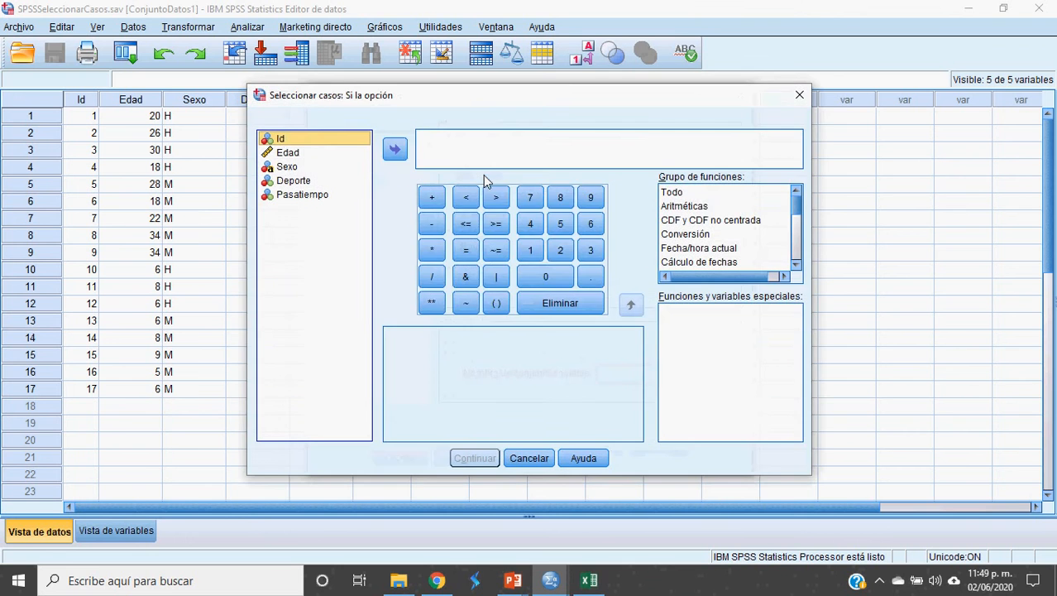
Step: Build the expression Edad < 10 and confirm it with Continuar
{"action": "left_click_drag", "start_coordinate": [446, 94], "coordinate": [637, 67]}
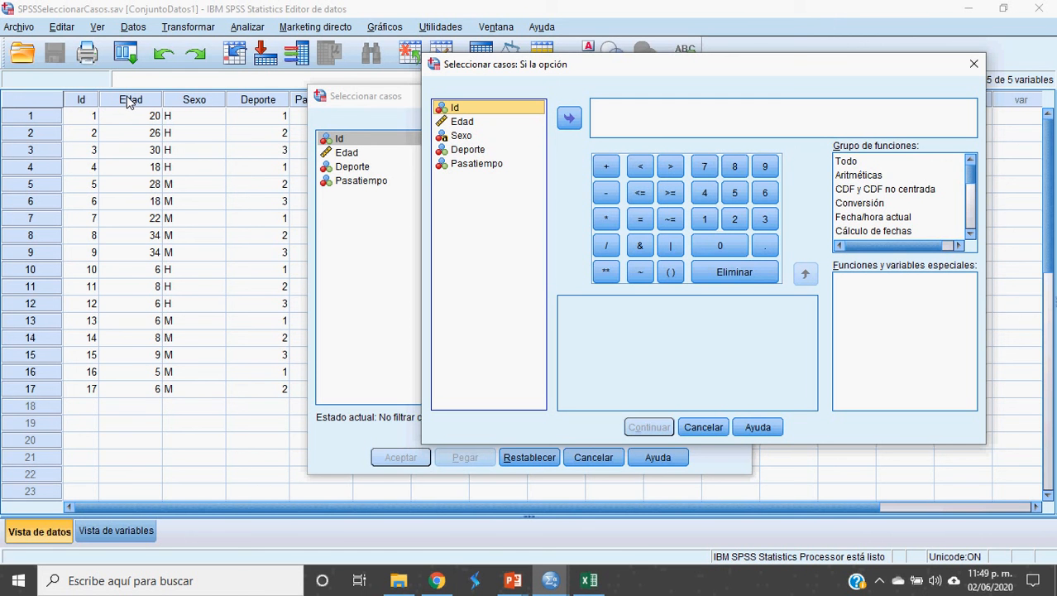
{"action": "left_click", "coordinate": [468, 123]}
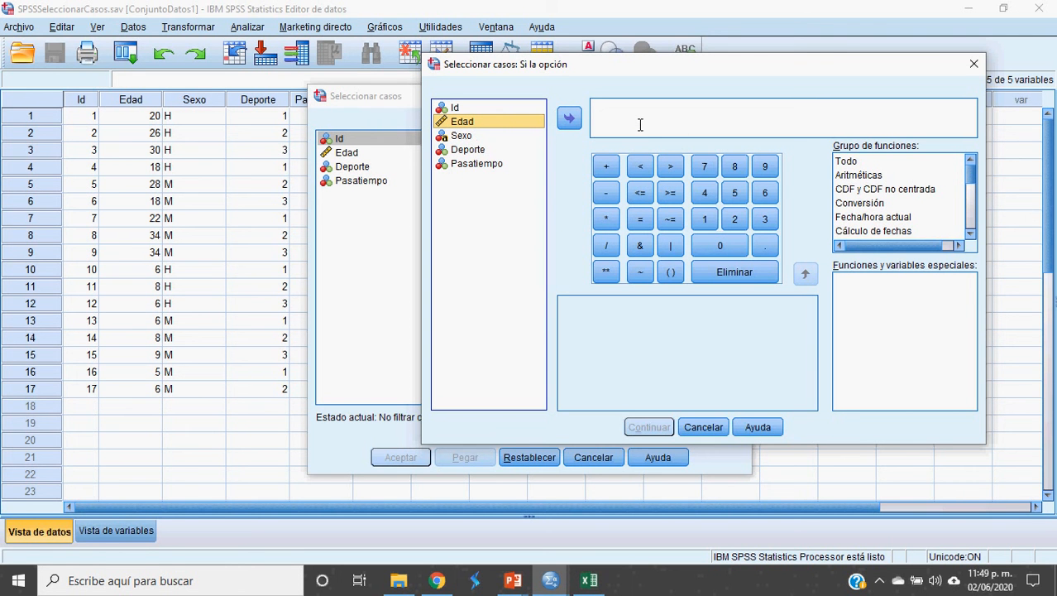
{"action": "left_click_drag", "start_coordinate": [462, 122], "coordinate": [641, 125]}
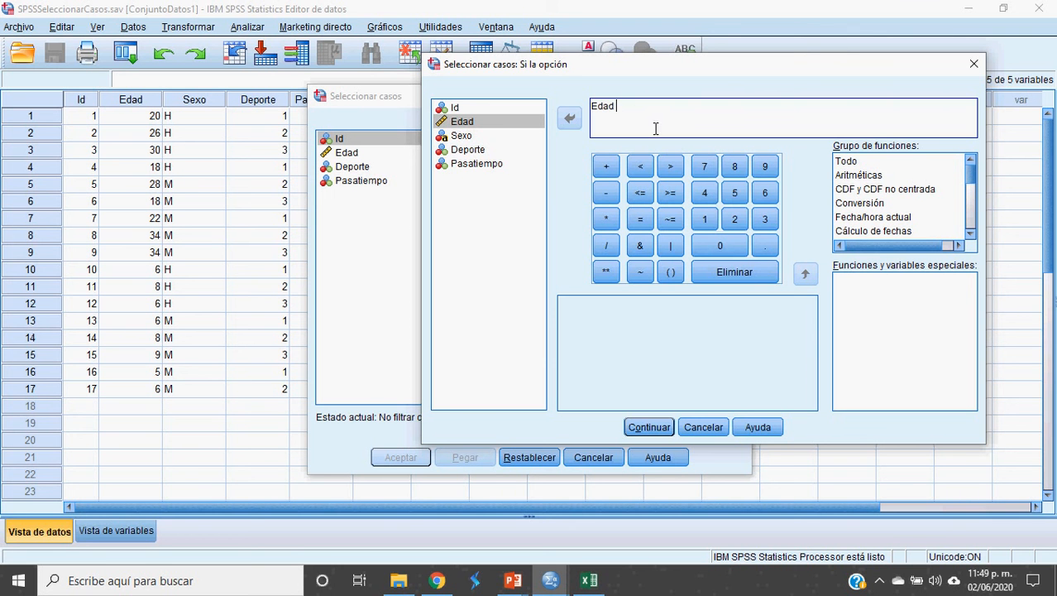
{"action": "left_click", "coordinate": [642, 168]}
{"action": "type", "text": "10"}
{"action": "left_click_drag", "start_coordinate": [640, 108], "coordinate": [592, 116]}
{"action": "left_click", "coordinate": [613, 117]}
{"action": "mouse_move", "coordinate": [595, 126]}
{"action": "left_mouse_down"}
{"action": "mouse_move", "coordinate": [586, 115]}
{"action": "mouse_move", "coordinate": [609, 114]}
{"action": "left_mouse_up"}
{"action": "left_click", "coordinate": [668, 123]}
{"action": "left_click", "coordinate": [468, 128]}
{"action": "left_click", "coordinate": [650, 428]}
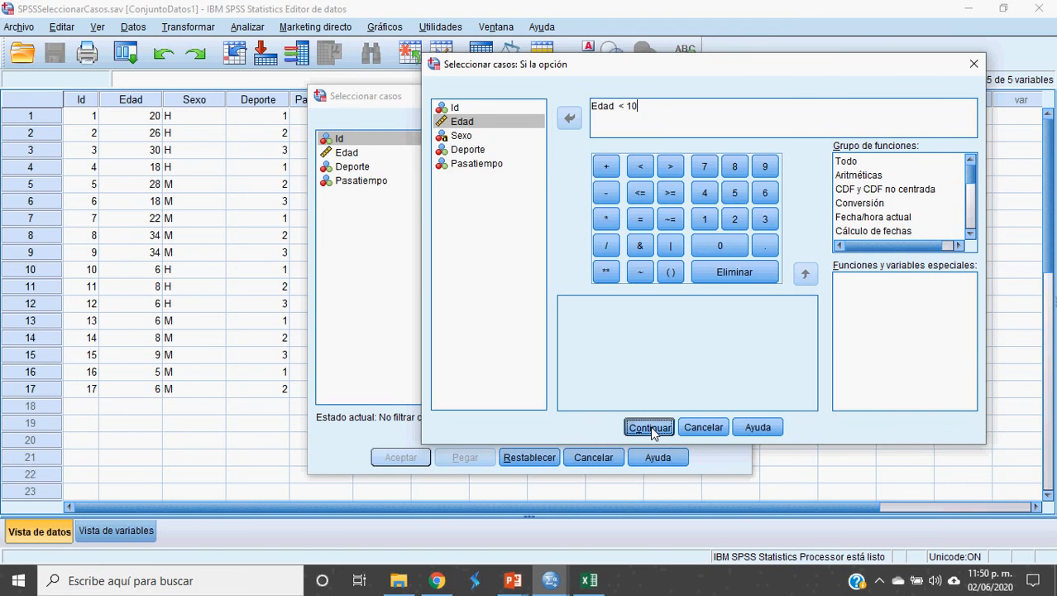
{"action": "left_click", "coordinate": [650, 428]}
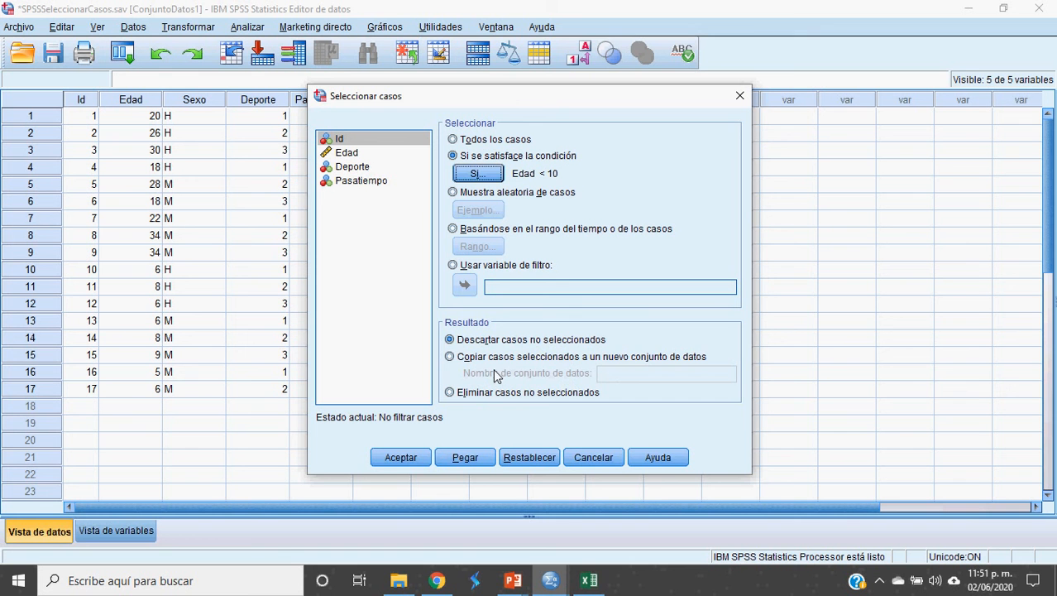
Step: Keep 'Descartar casos no seleccionados' and apply the Edad < 10 filter
{"action": "left_click", "coordinate": [452, 341]}
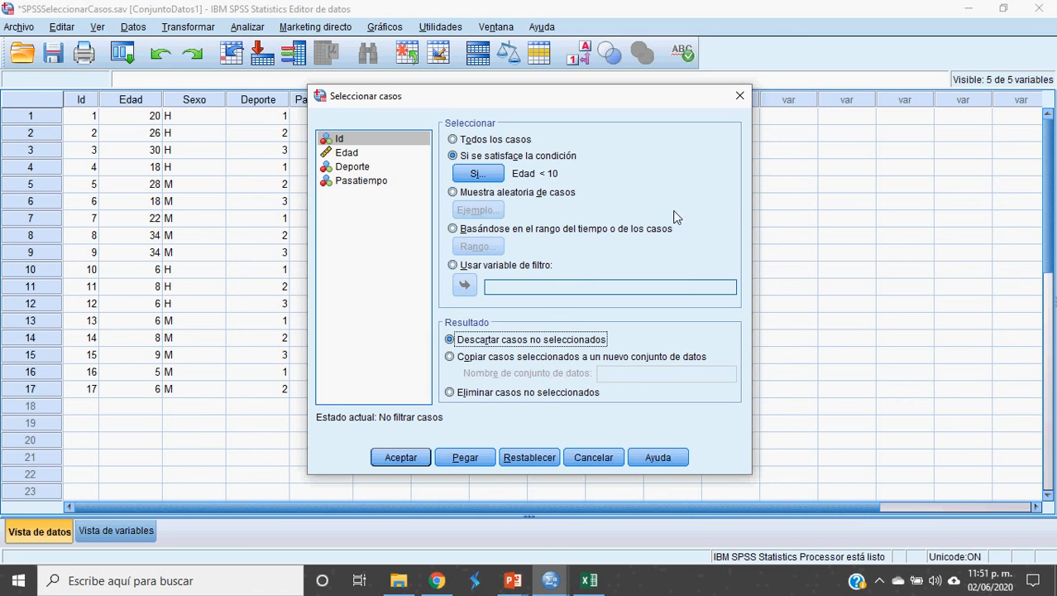
{"action": "left_click", "coordinate": [416, 463]}
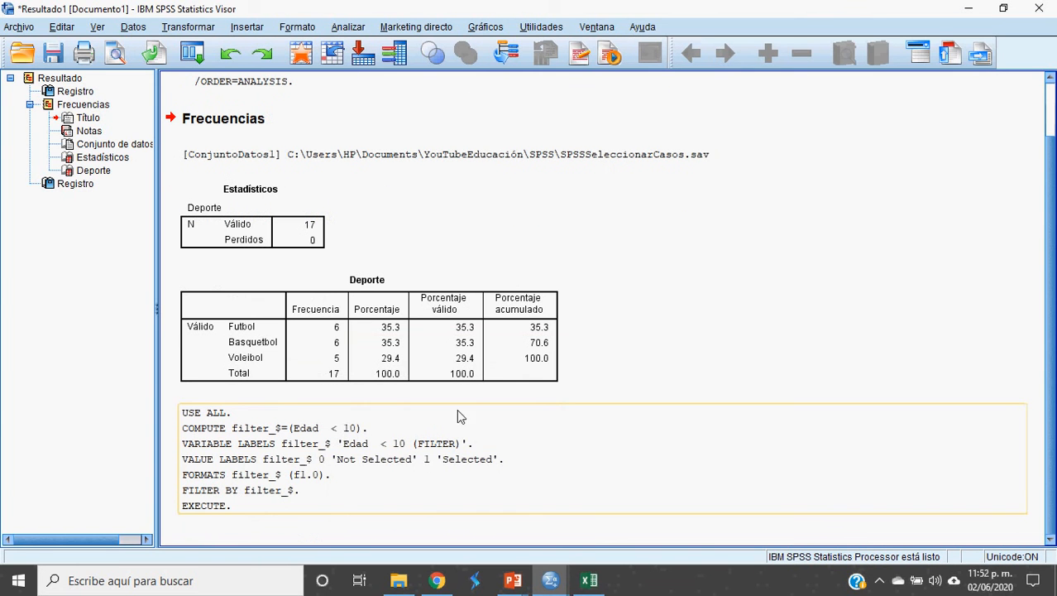
Step: Rerun Frecuencias on Deporte for filtered data: Futbol 3, Basquetbol 3, Voleibol 2, total 8
{"action": "left_click", "coordinate": [554, 581]}
{"action": "left_click", "coordinate": [625, 515]}
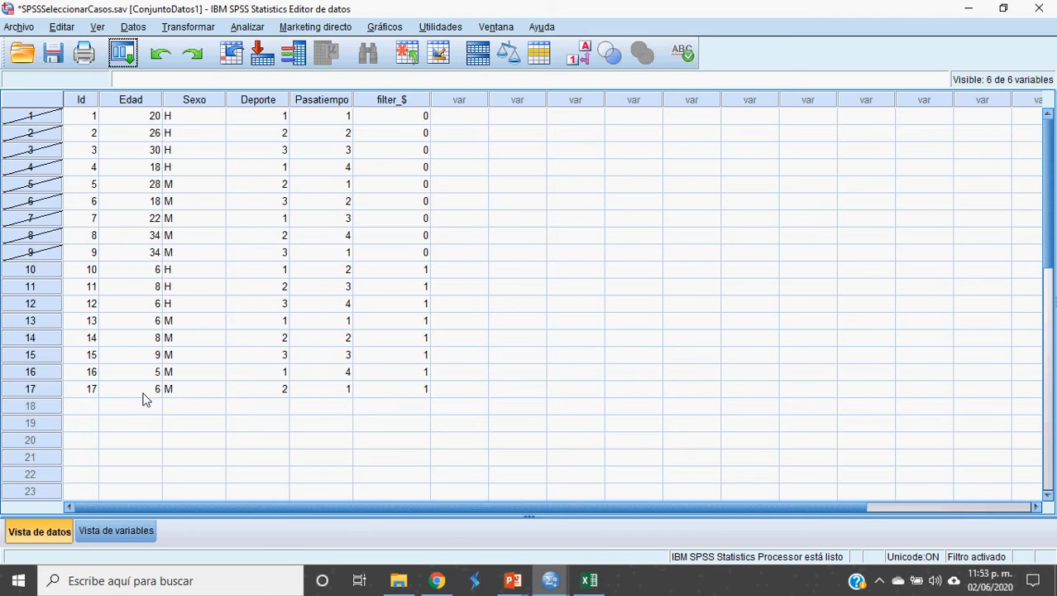
{"action": "left_click", "coordinate": [254, 28]}
{"action": "mouse_move", "coordinate": [272, 34]}
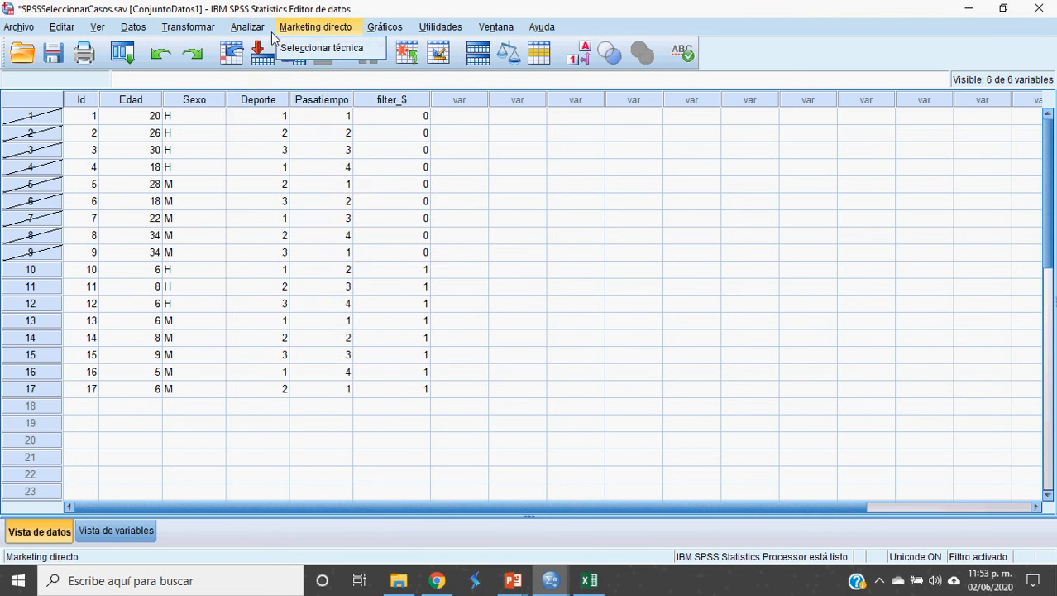
{"action": "mouse_move", "coordinate": [301, 64]}
{"action": "left_click", "coordinate": [464, 71]}
{"action": "left_click", "coordinate": [418, 379]}
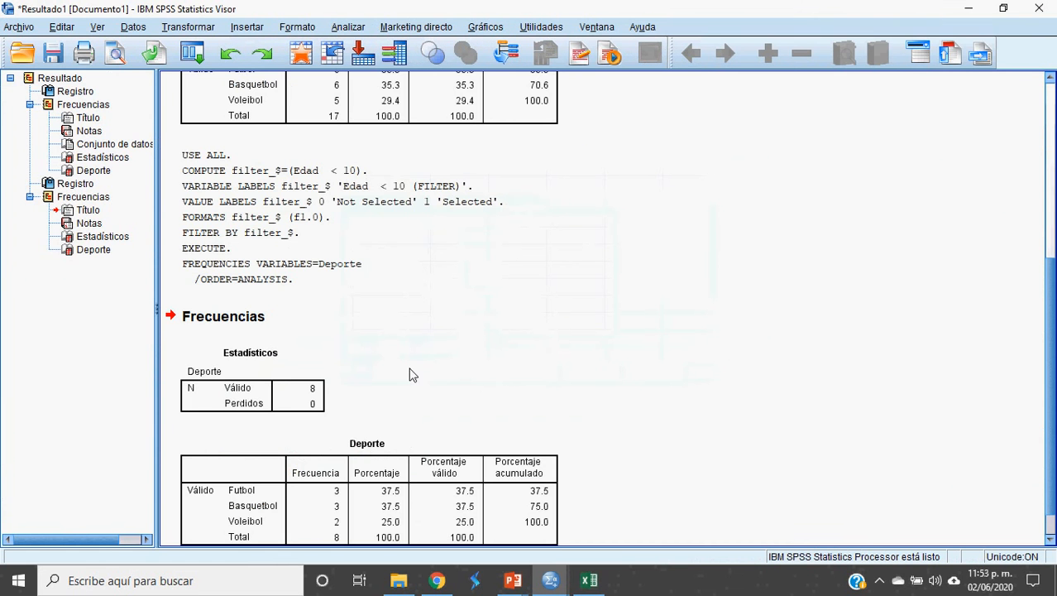
Step: Compare the 17-case and 8-case Deporte tables in the Viewer, then return to the Data Editor
{"action": "scroll", "coordinate": [414, 375], "scroll_direction": "down", "scroll_amount": 2}
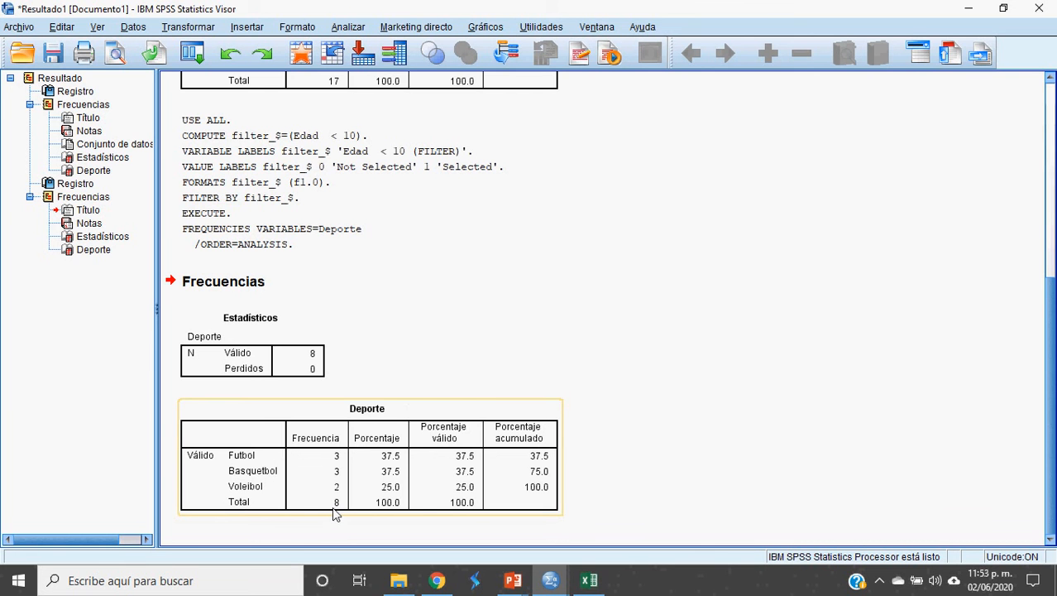
{"action": "scroll", "coordinate": [384, 468], "scroll_direction": "up", "scroll_amount": 5}
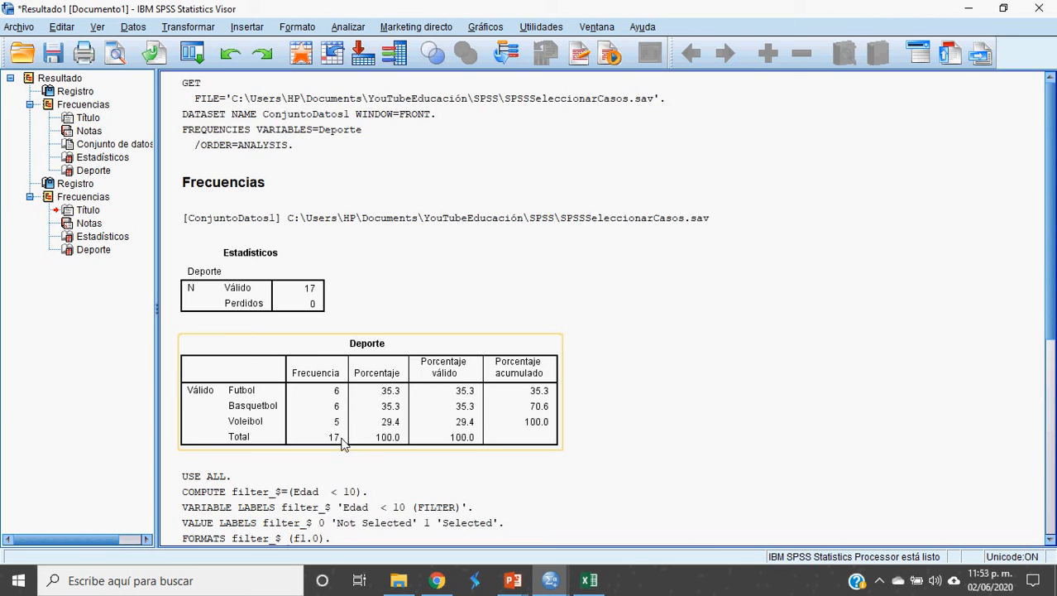
{"action": "scroll", "coordinate": [344, 439], "scroll_direction": "down", "scroll_amount": 1}
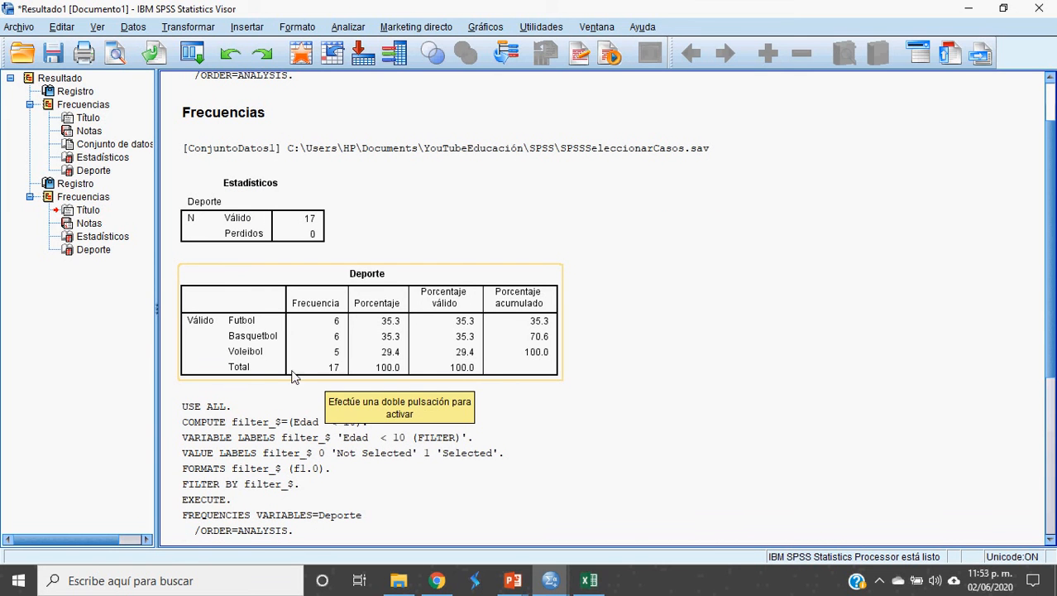
{"action": "scroll", "coordinate": [352, 371], "scroll_direction": "down", "scroll_amount": 4}
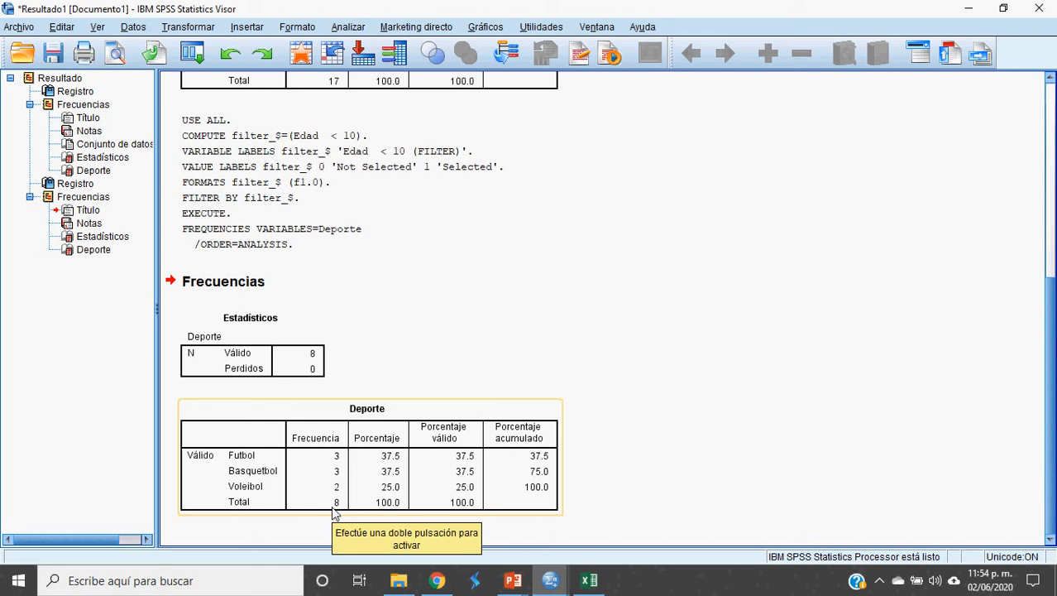
{"action": "key", "text": "alt+Tab"}
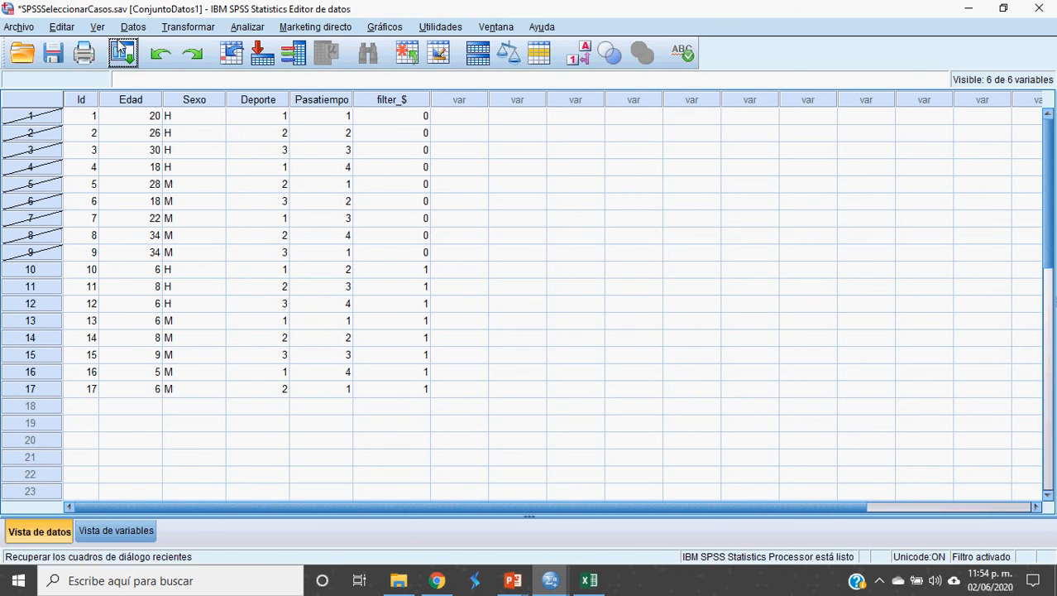
Step: Reopen Seleccionar casos and the Si... builder showing the existing Edad < 10 condition
{"action": "left_click", "coordinate": [135, 28]}
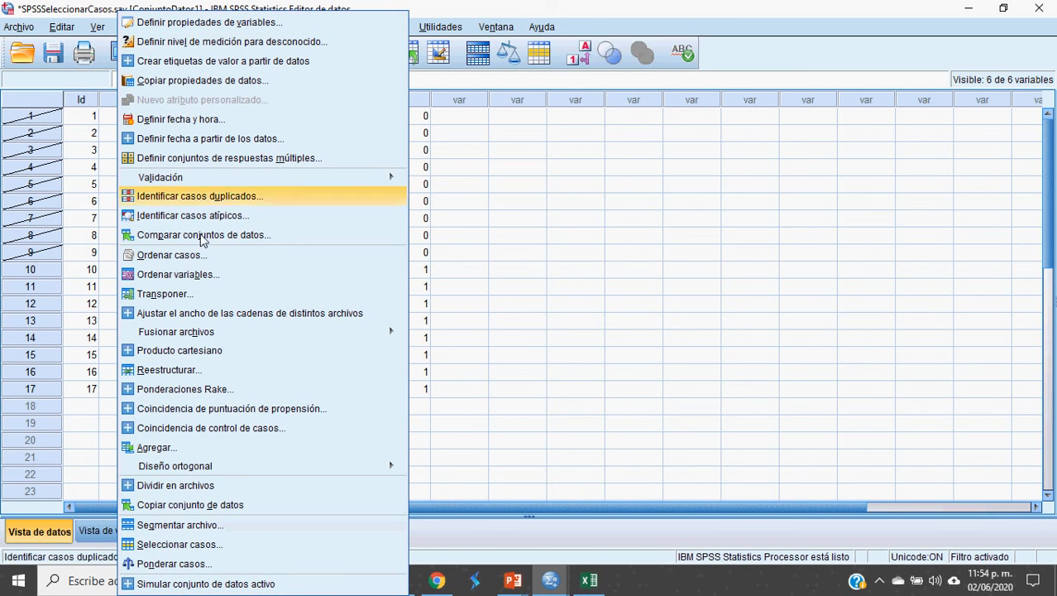
{"action": "left_click", "coordinate": [199, 548]}
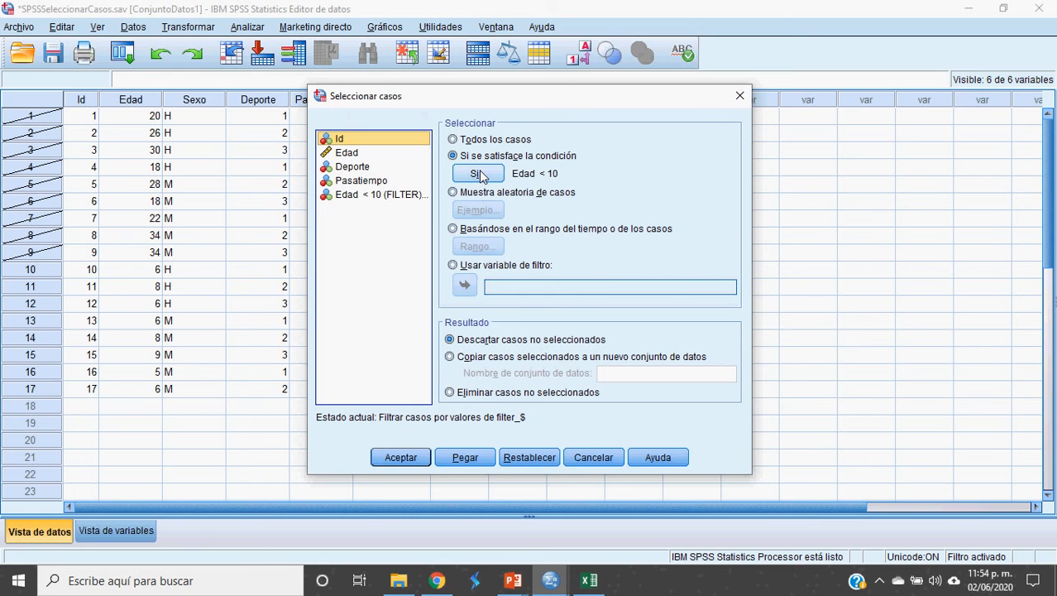
{"action": "left_click", "coordinate": [480, 173]}
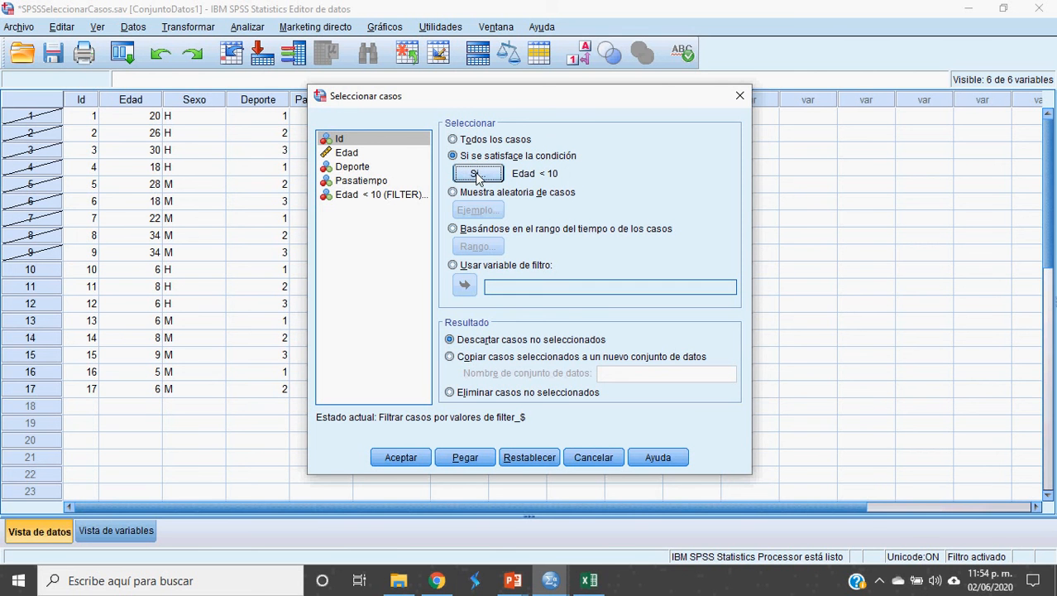
{"action": "left_click", "coordinate": [479, 177]}
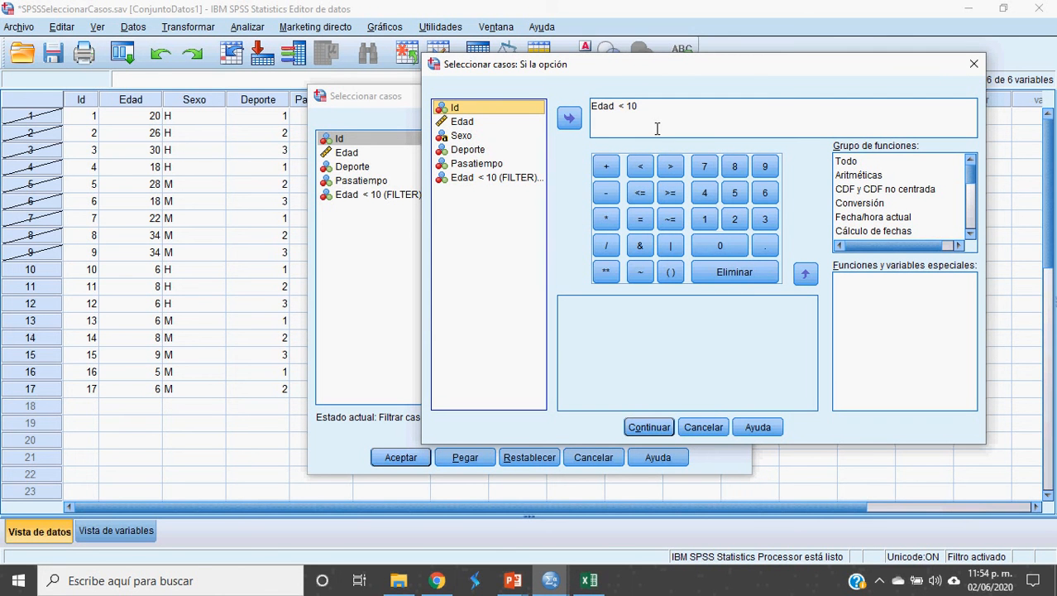
Step: Change the condition to Edad >= 18, confirm it, and apply the filter with Aceptar
{"action": "left_click", "coordinate": [629, 115]}
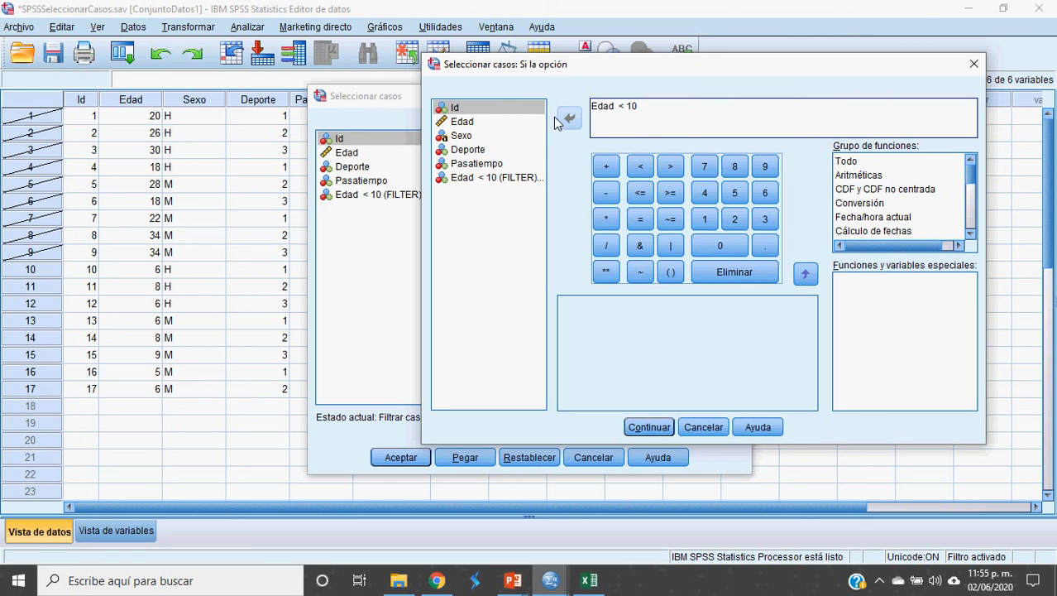
{"action": "left_click_drag", "start_coordinate": [624, 113], "coordinate": [667, 108]}
{"action": "key", "text": "BackSpace"}
{"action": "key", "text": "BackSpace"}
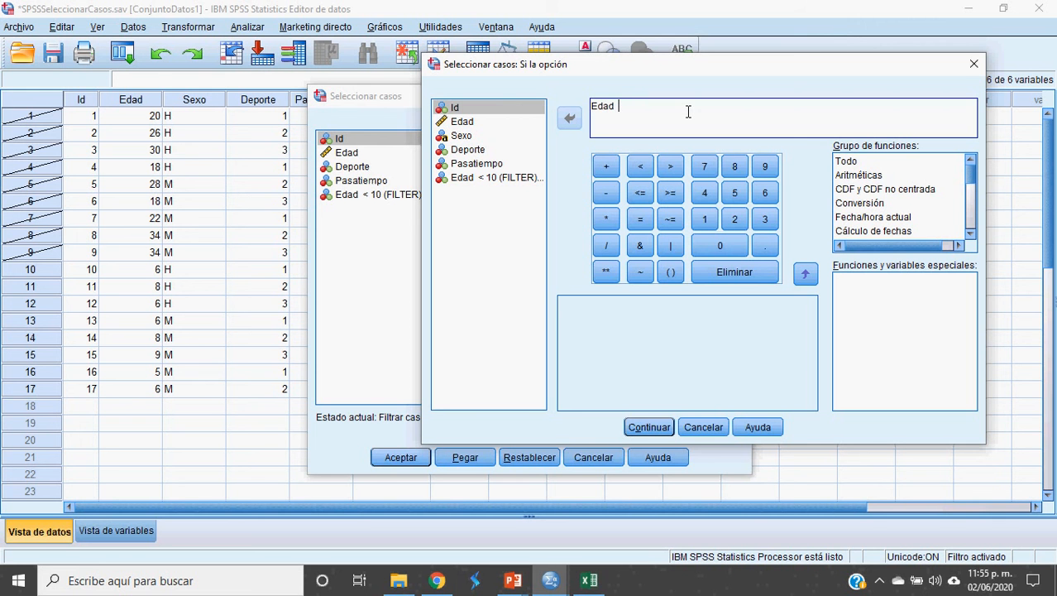
{"action": "left_click", "coordinate": [670, 195]}
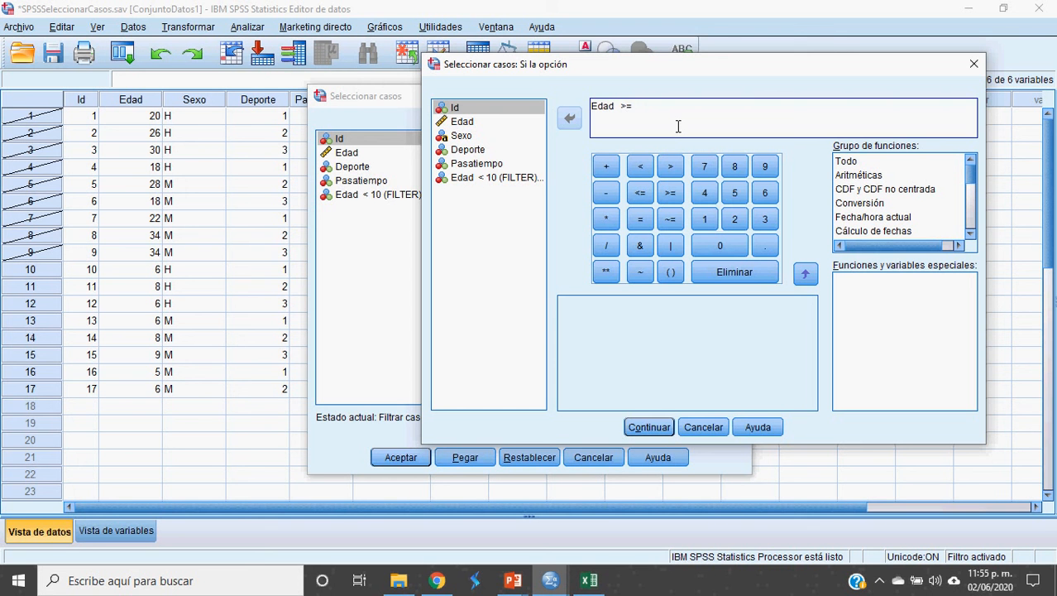
{"action": "type", "text": "18"}
{"action": "left_click_drag", "start_coordinate": [592, 114], "coordinate": [678, 119]}
{"action": "left_click", "coordinate": [680, 120]}
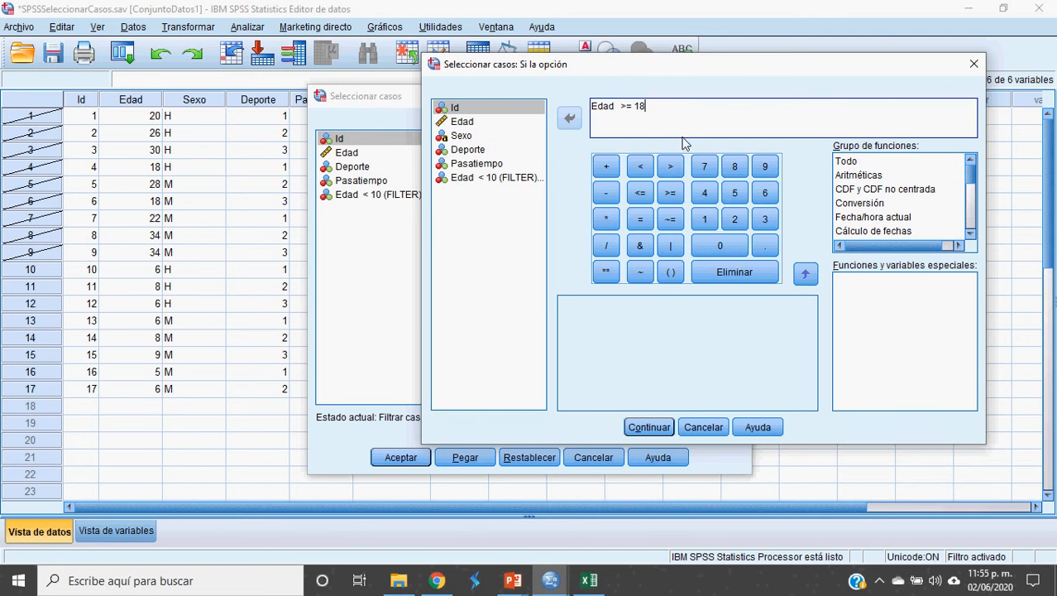
{"action": "left_click", "coordinate": [658, 428]}
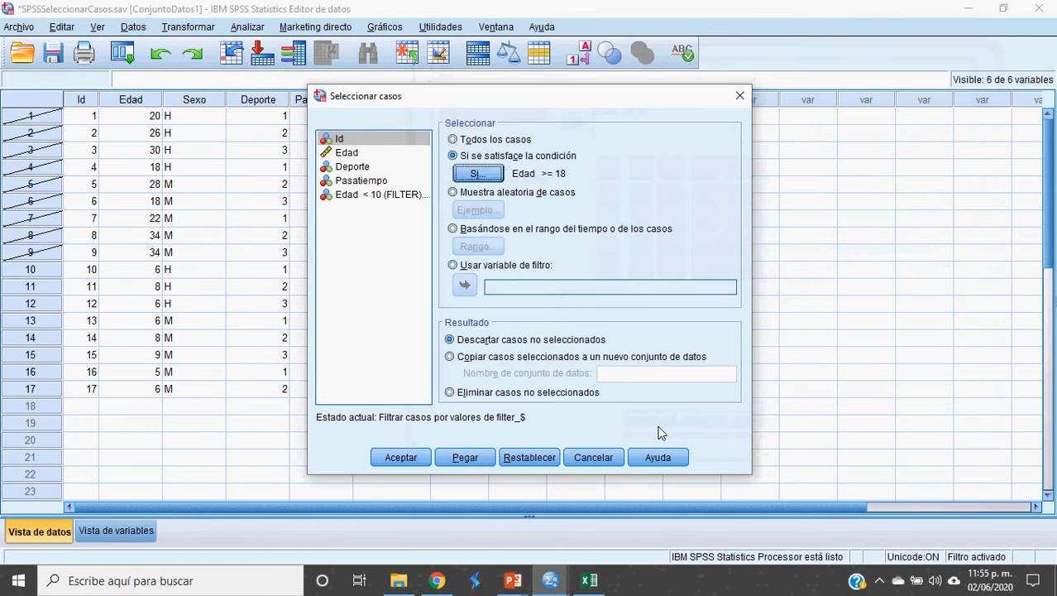
{"action": "left_click", "coordinate": [403, 459]}
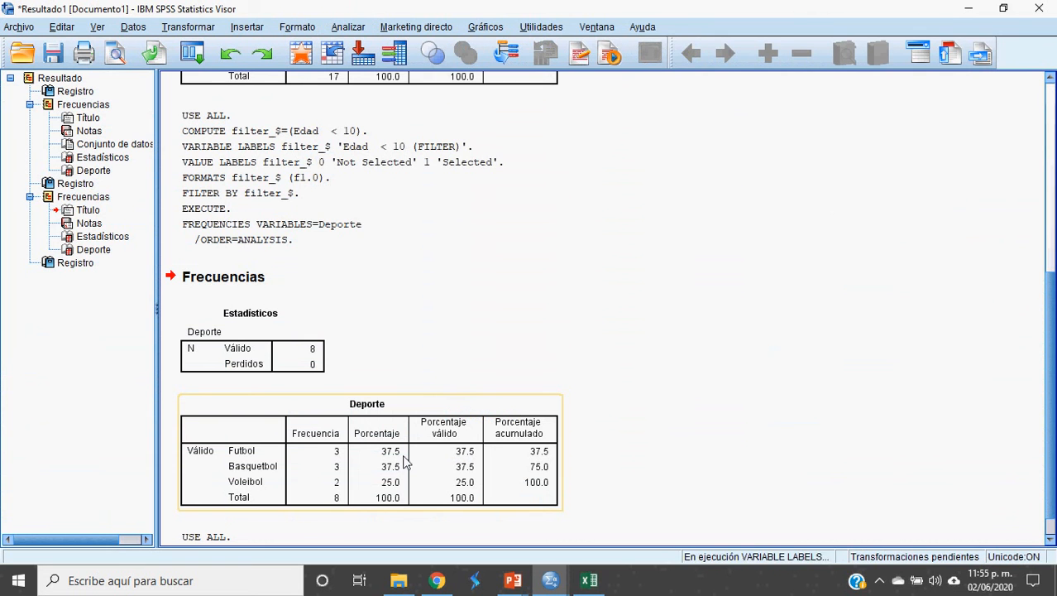
Step: Return to the Data Editor to see cases 10–17 excluded by the Edad >= 18 filter
{"action": "key", "text": "alt+Tab"}
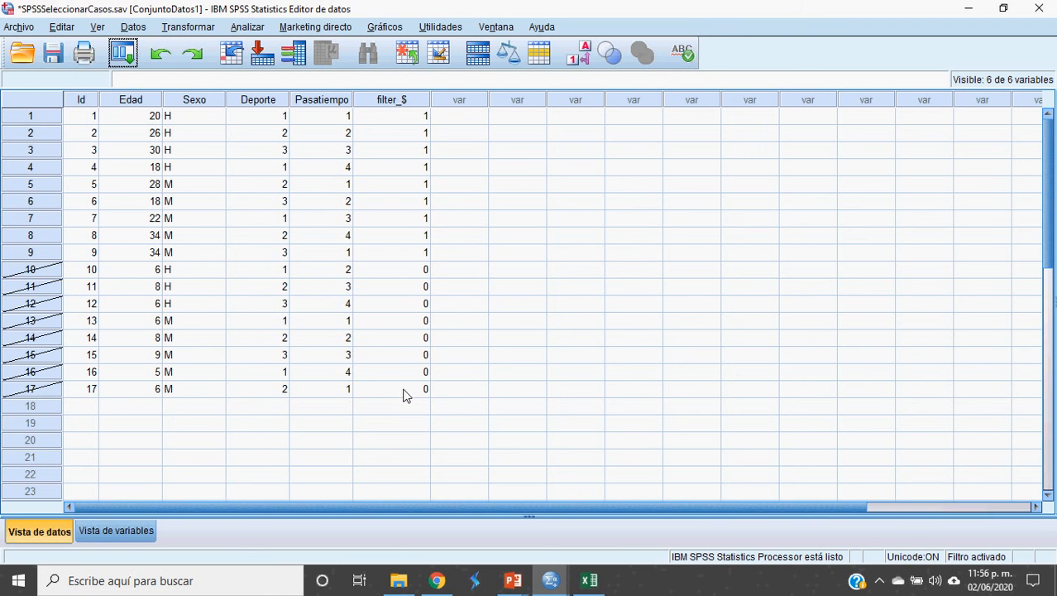
Step: Run a Deporte frequency table on the nine adult cases and return to the Data Editor
{"action": "left_click", "coordinate": [246, 30]}
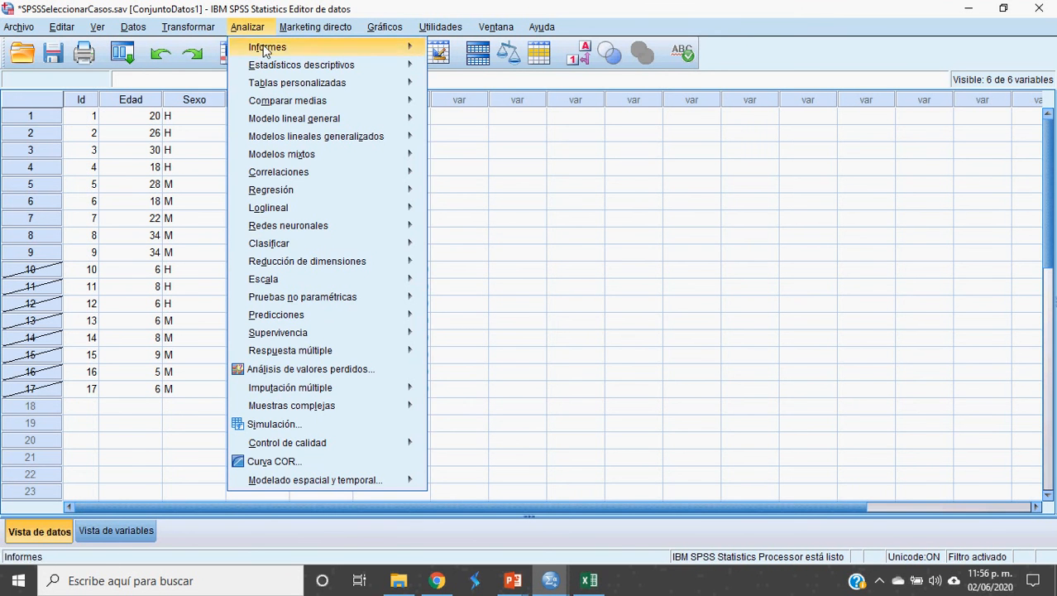
{"action": "mouse_move", "coordinate": [301, 68]}
{"action": "left_click", "coordinate": [451, 73]}
{"action": "left_click", "coordinate": [399, 375]}
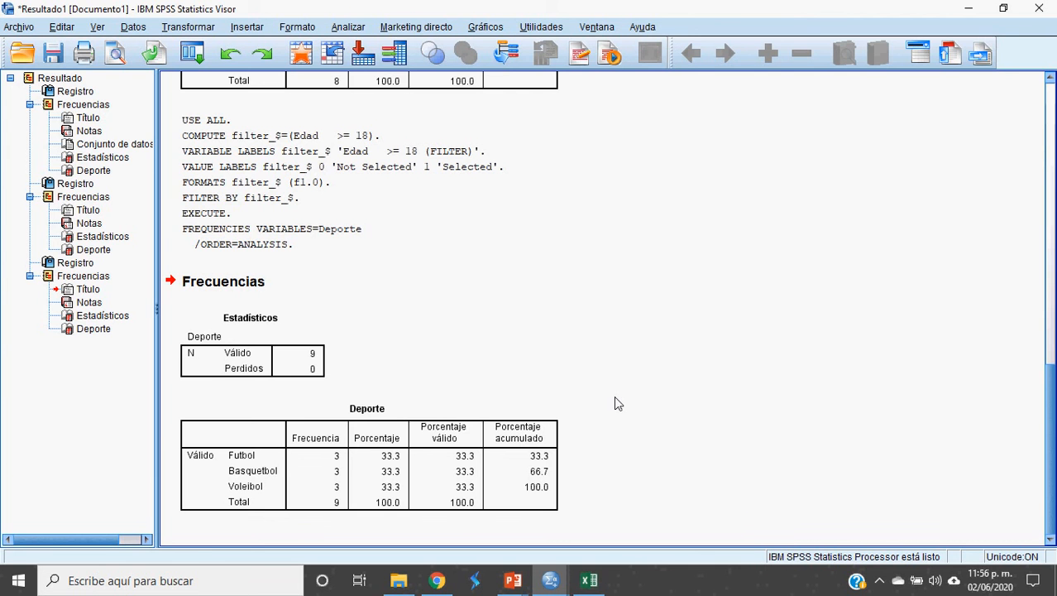
{"action": "key", "text": "alt+Tab"}
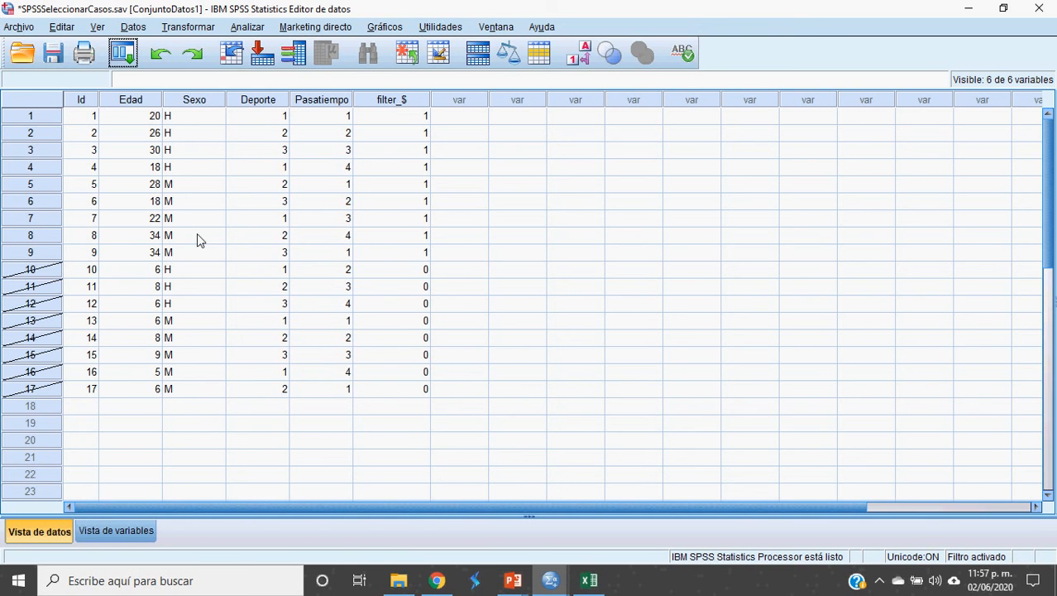
Step: Reopen Seleccionar casos and its Si... condition editor showing Edad >= 18
{"action": "left_click", "coordinate": [130, 27]}
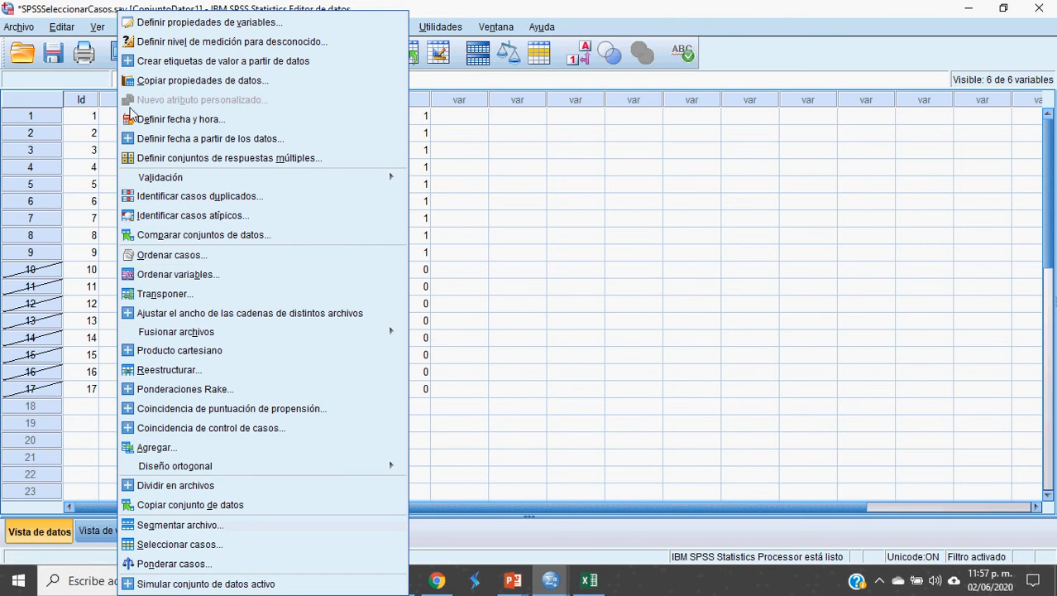
{"action": "left_click", "coordinate": [210, 552]}
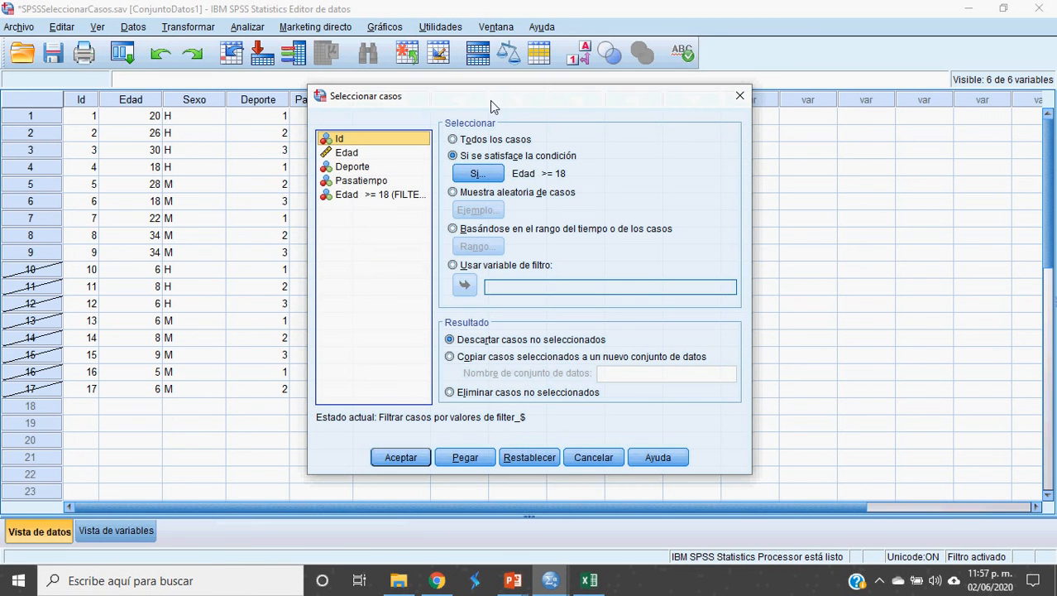
{"action": "left_click", "coordinate": [480, 173]}
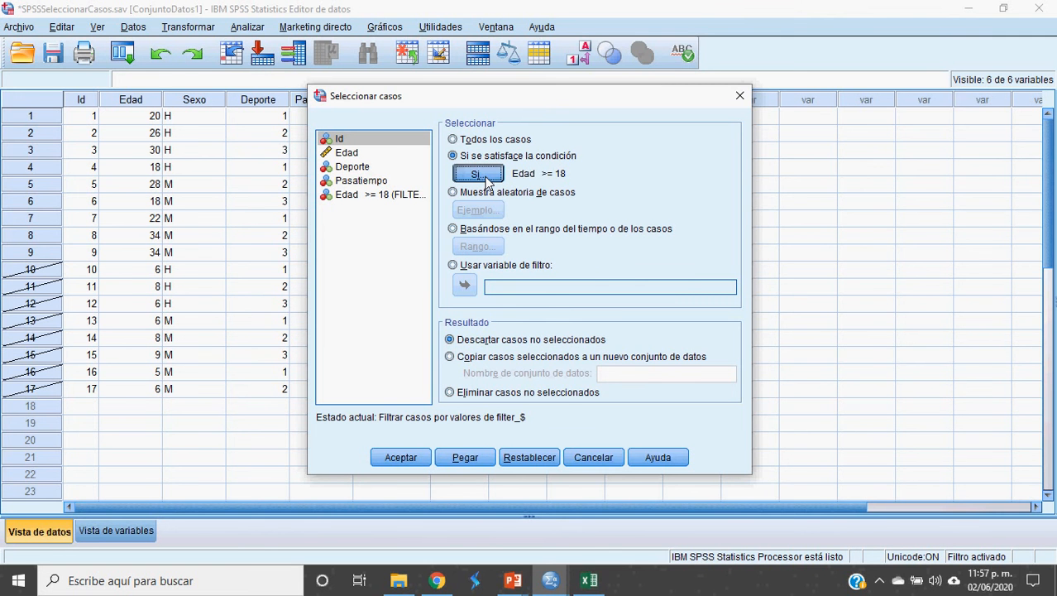
{"action": "left_click", "coordinate": [480, 174]}
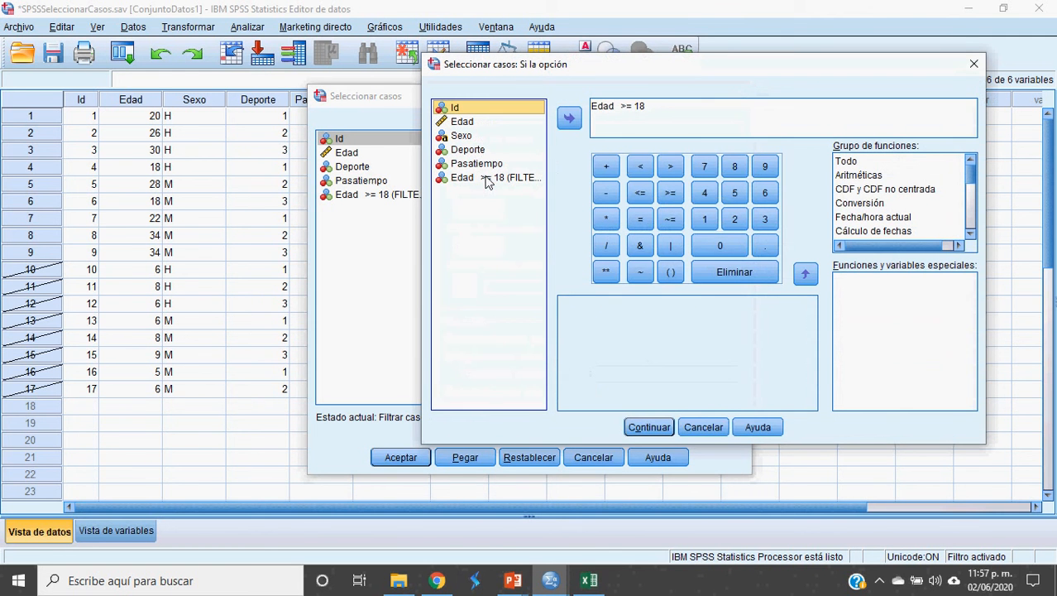
Step: Replace the Edad >= 18 expression with Sexo = "M" and confirm the condition
{"action": "left_click_drag", "start_coordinate": [693, 113], "coordinate": [540, 116]}
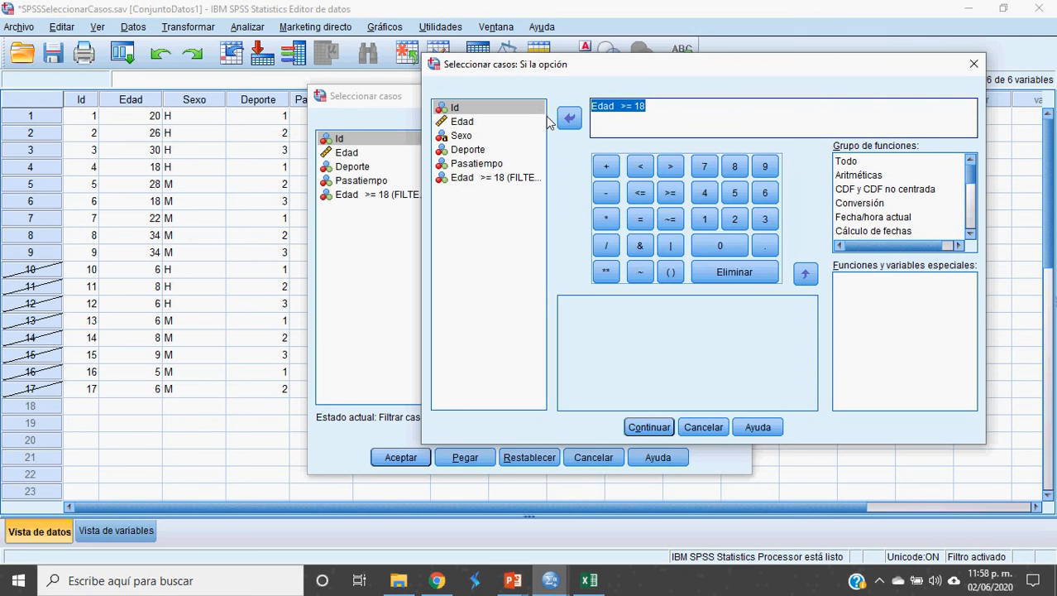
{"action": "key", "text": "Delete"}
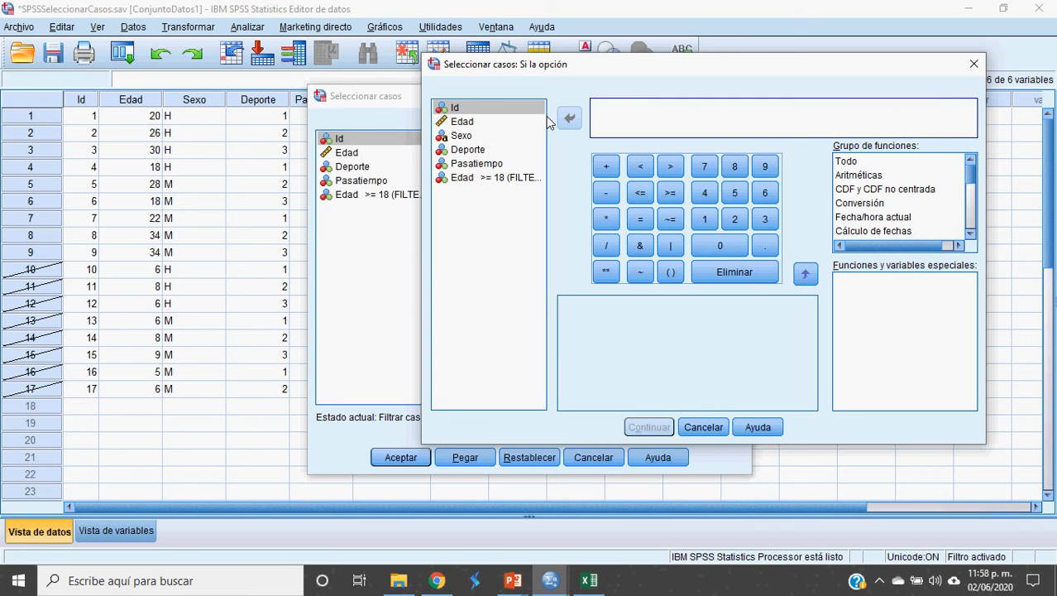
{"action": "left_click", "coordinate": [459, 137]}
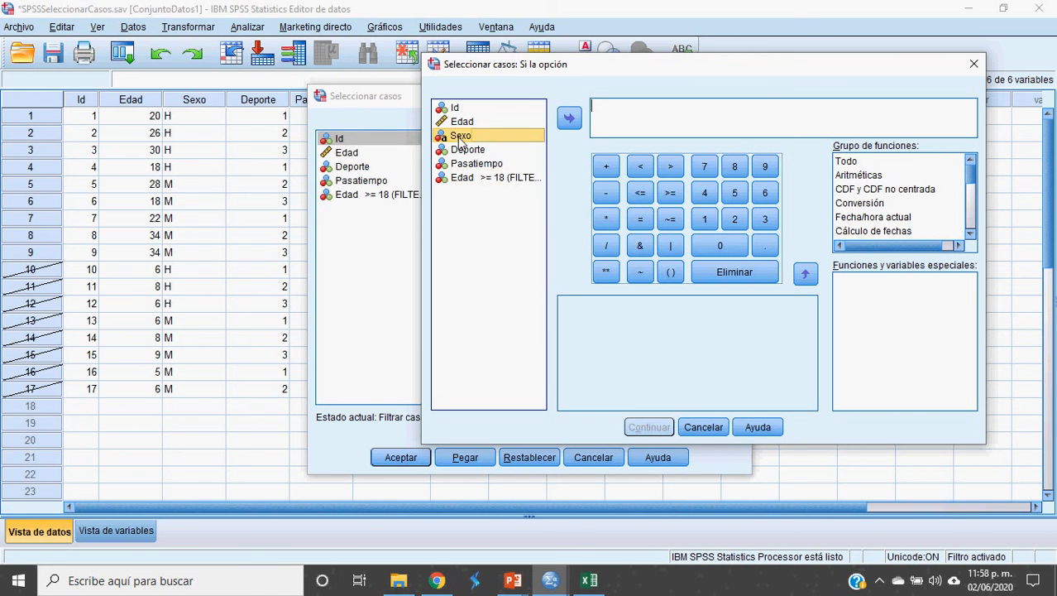
{"action": "left_click_drag", "start_coordinate": [479, 138], "coordinate": [638, 113]}
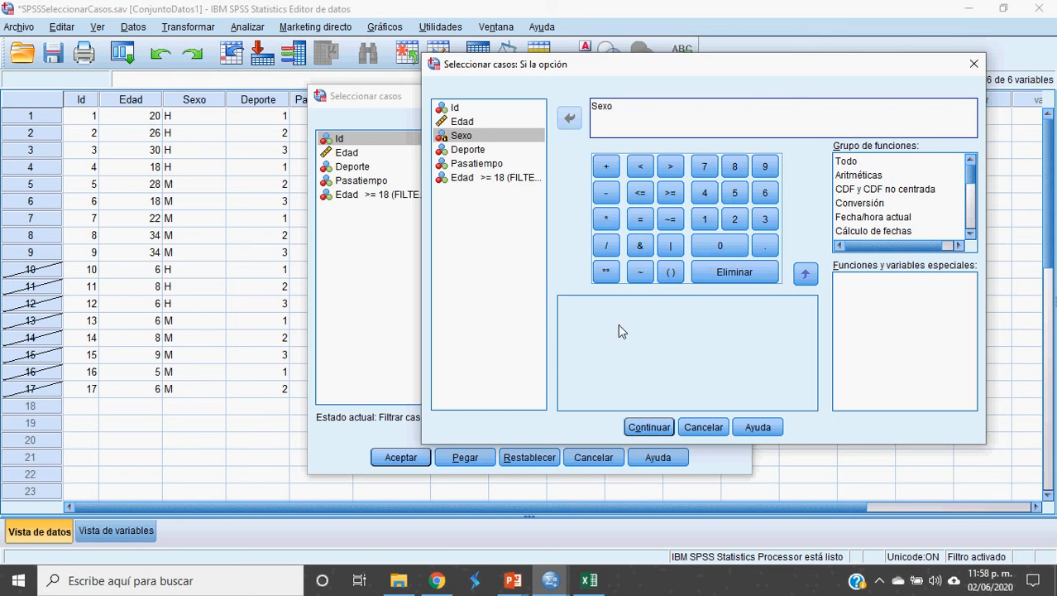
{"action": "left_click", "coordinate": [643, 221]}
{"action": "type", "text": "\"H\""}
{"action": "key", "text": "BackSpace"}
{"action": "key", "text": "BackSpace"}
{"action": "type", "text": "M"}
{"action": "left_click", "coordinate": [649, 427]}
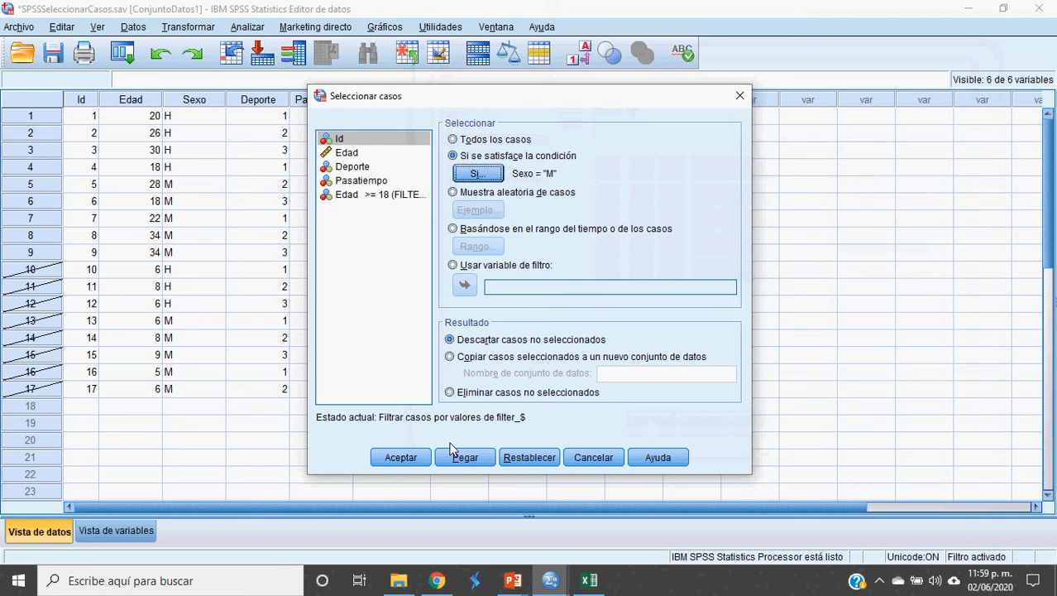
Step: Apply the Sexo = "M" filter and return to the Data Editor to see H cases excluded
{"action": "left_click", "coordinate": [404, 460]}
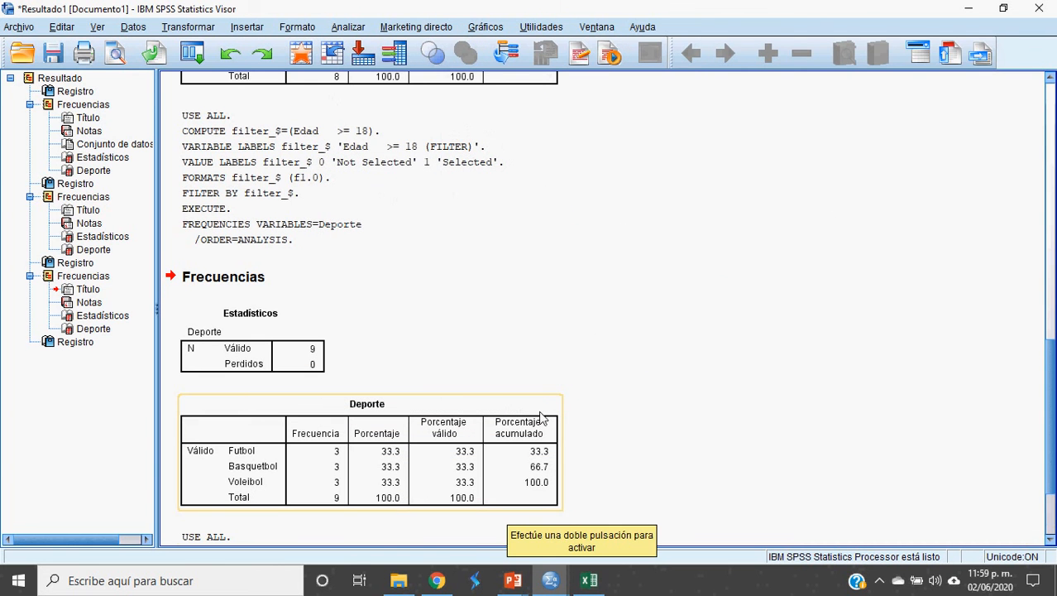
{"action": "key", "text": "alt+Tab"}
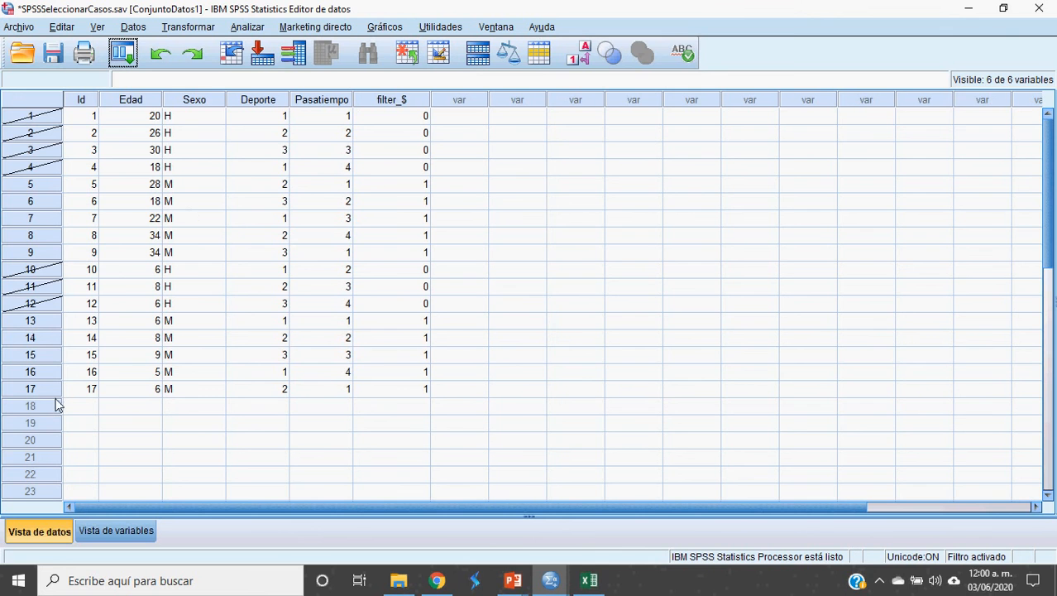
Step: Start a Tablas personalizadas analysis by mistake and dismiss its notice
{"action": "left_click", "coordinate": [250, 27]}
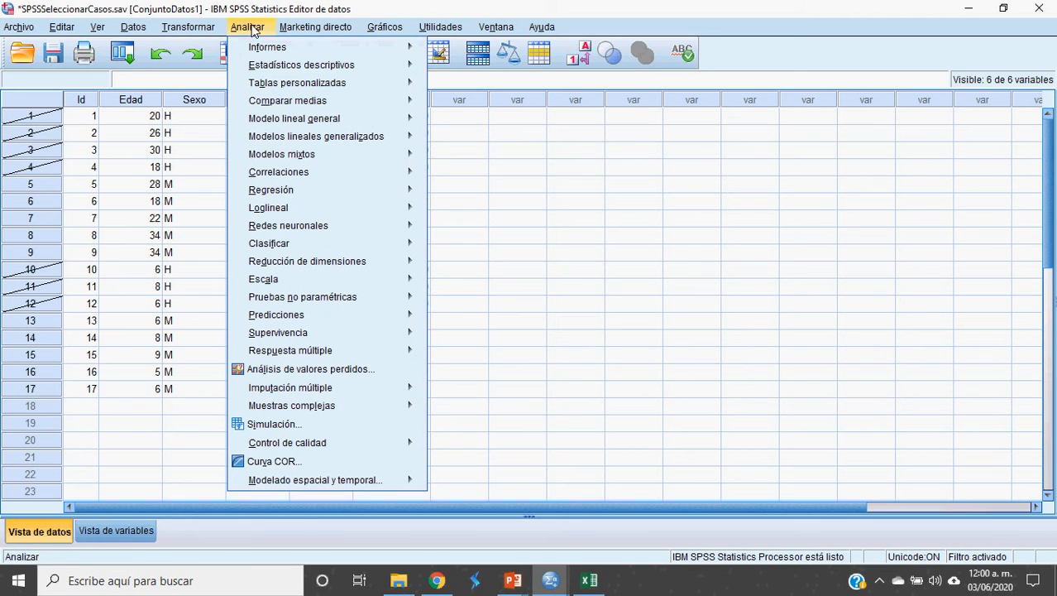
{"action": "mouse_move", "coordinate": [273, 83]}
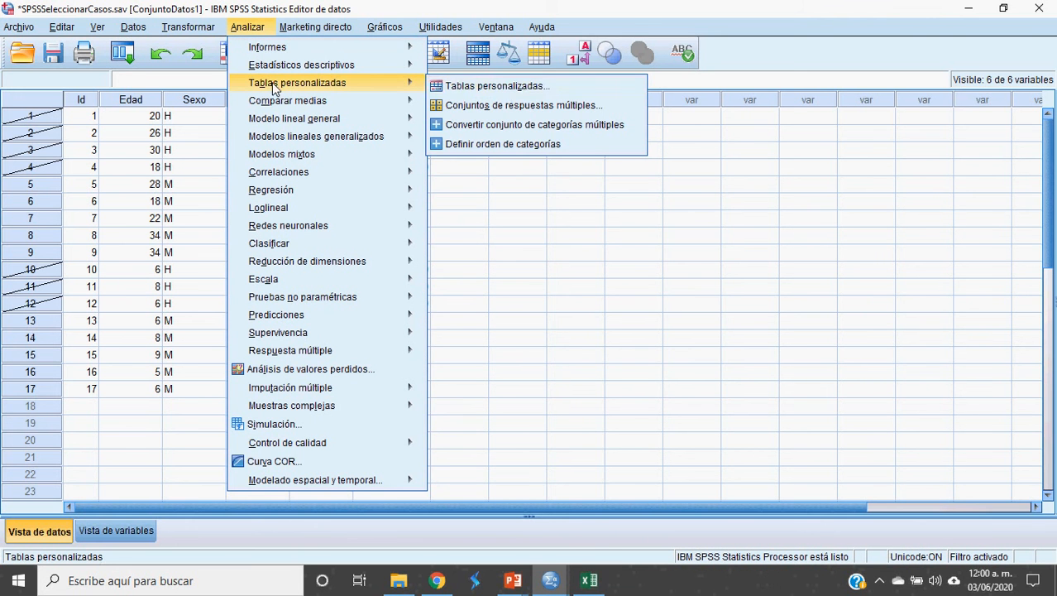
{"action": "left_click", "coordinate": [502, 87]}
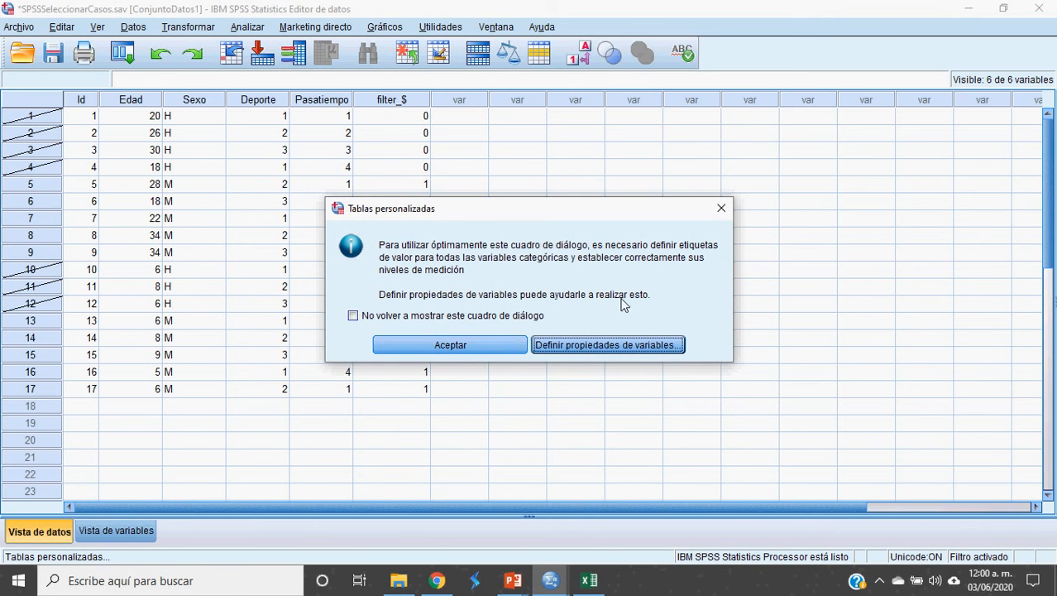
{"action": "left_click", "coordinate": [722, 208]}
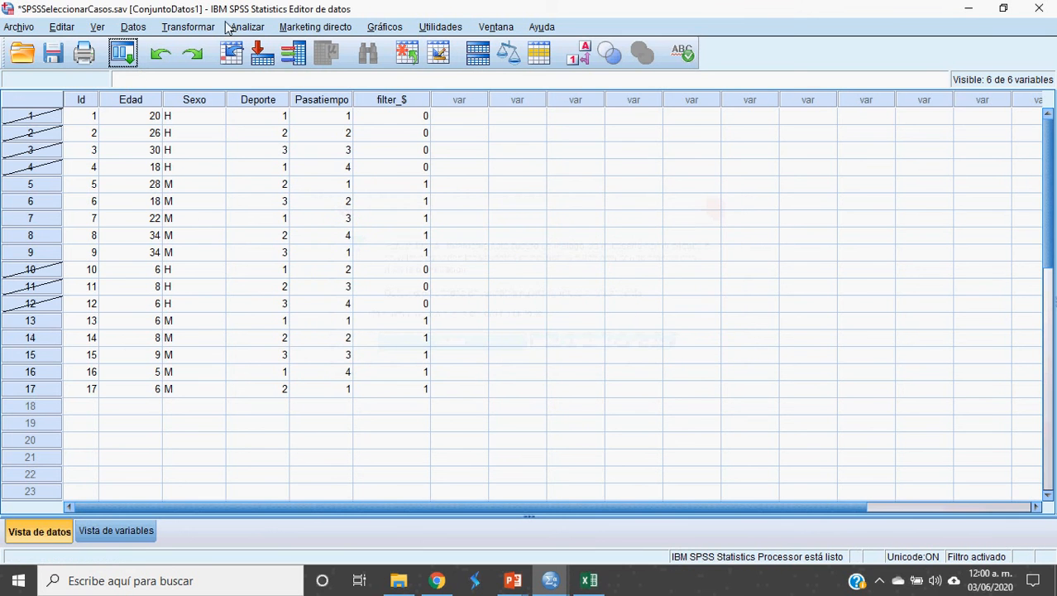
Step: Run a Deporte frequency table on the 10 M cases: Futbol 3, Basquetbol 4, Voleibol 3
{"action": "left_click", "coordinate": [253, 28]}
{"action": "mouse_move", "coordinate": [305, 91]}
{"action": "mouse_move", "coordinate": [311, 66]}
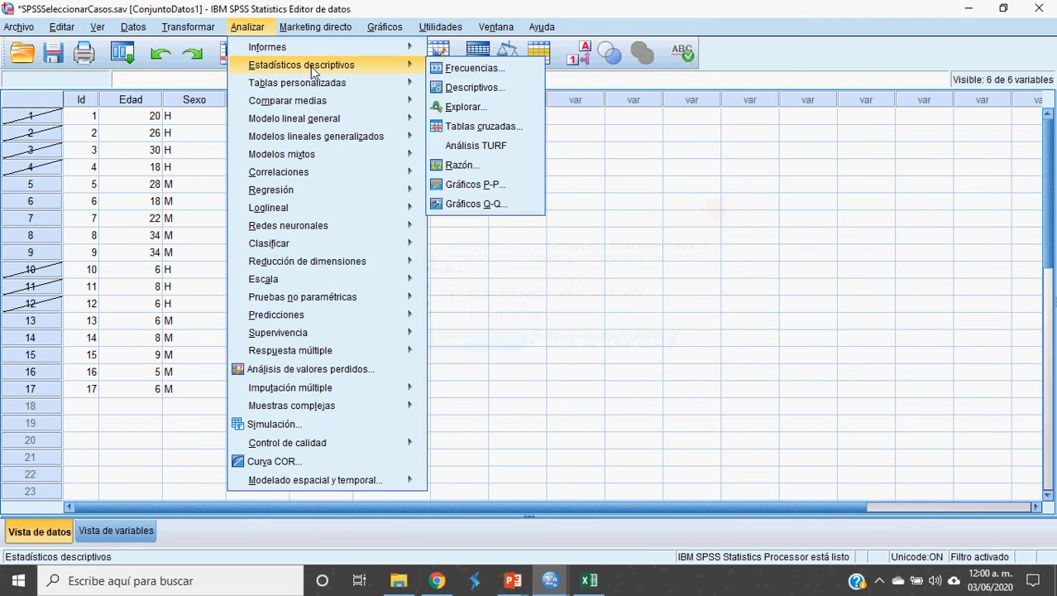
{"action": "left_click", "coordinate": [493, 68]}
{"action": "left_click", "coordinate": [389, 374]}
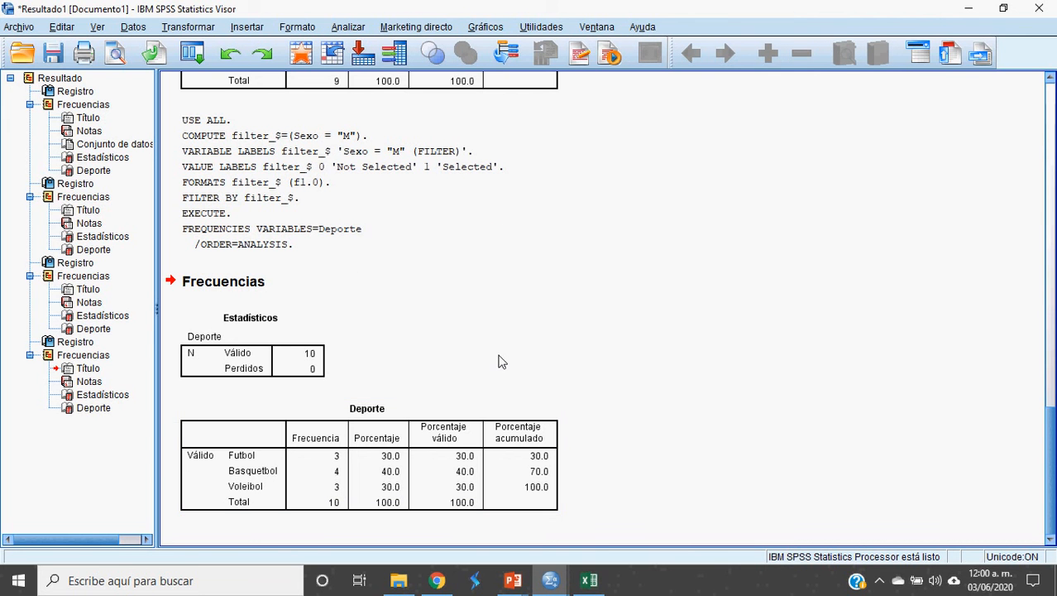
{"action": "scroll", "coordinate": [503, 362], "scroll_direction": "up", "scroll_amount": 3}
{"action": "scroll", "coordinate": [502, 362], "scroll_direction": "down", "scroll_amount": 3}
{"action": "left_click", "coordinate": [132, 29]}
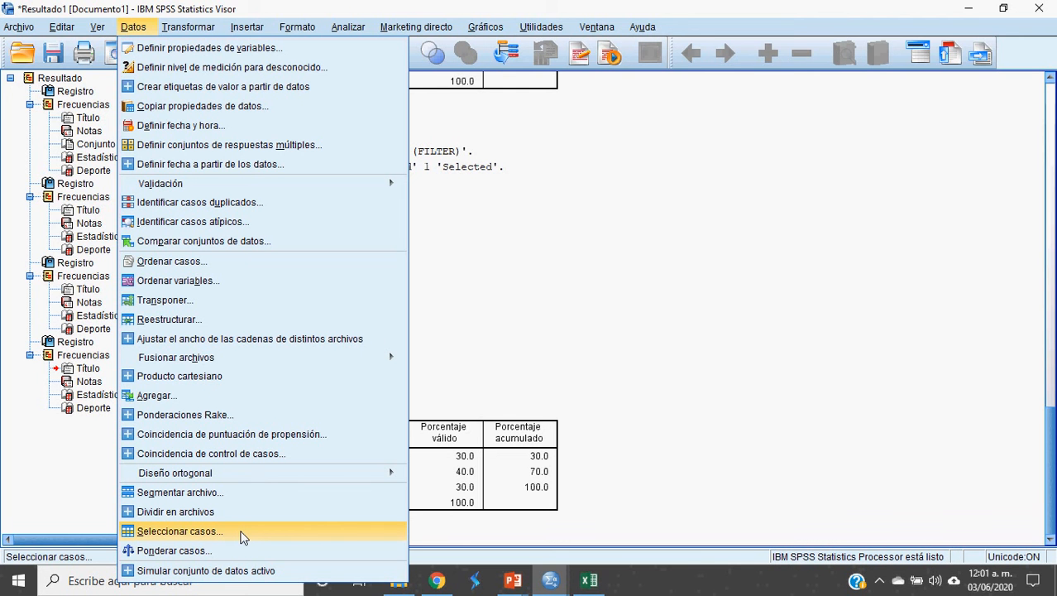
Step: Set Seleccionar casos back to Todos los casos and return to the Data Editor with all 17 cases
{"action": "left_click", "coordinate": [244, 538]}
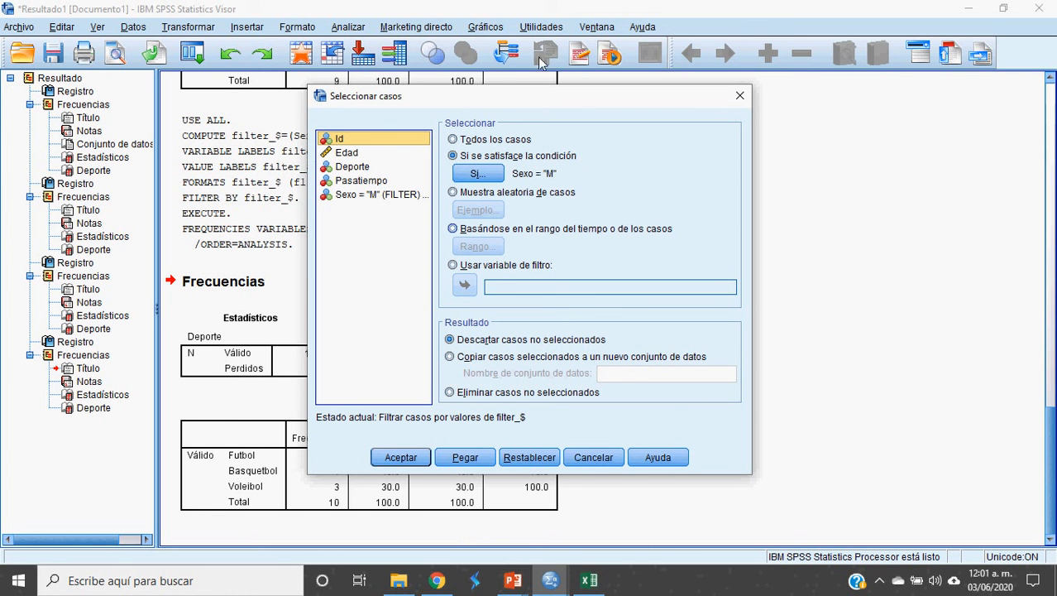
{"action": "left_click_drag", "start_coordinate": [502, 96], "coordinate": [432, 52]}
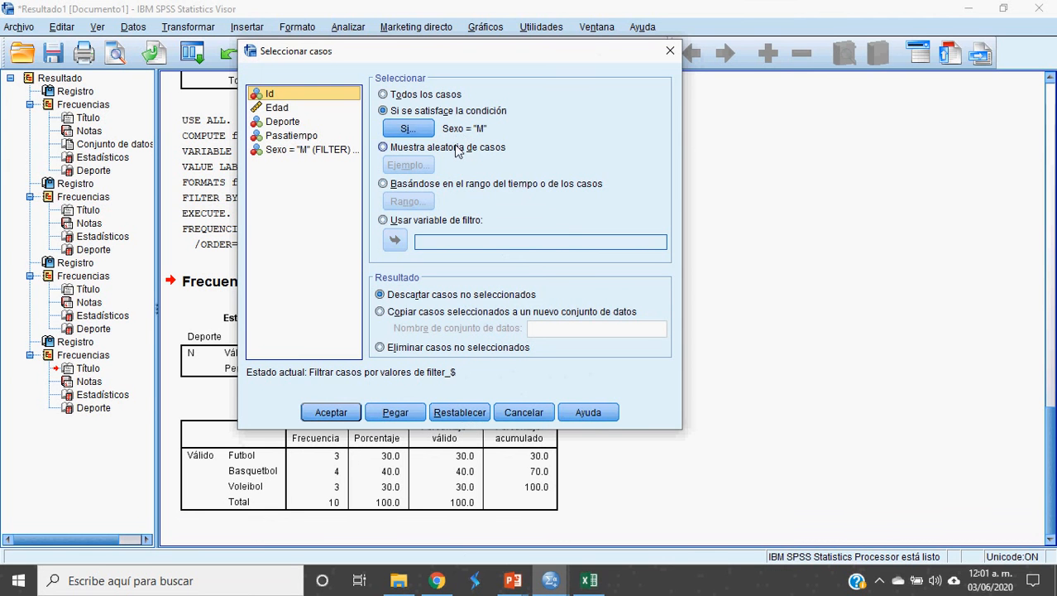
{"action": "left_click", "coordinate": [463, 413]}
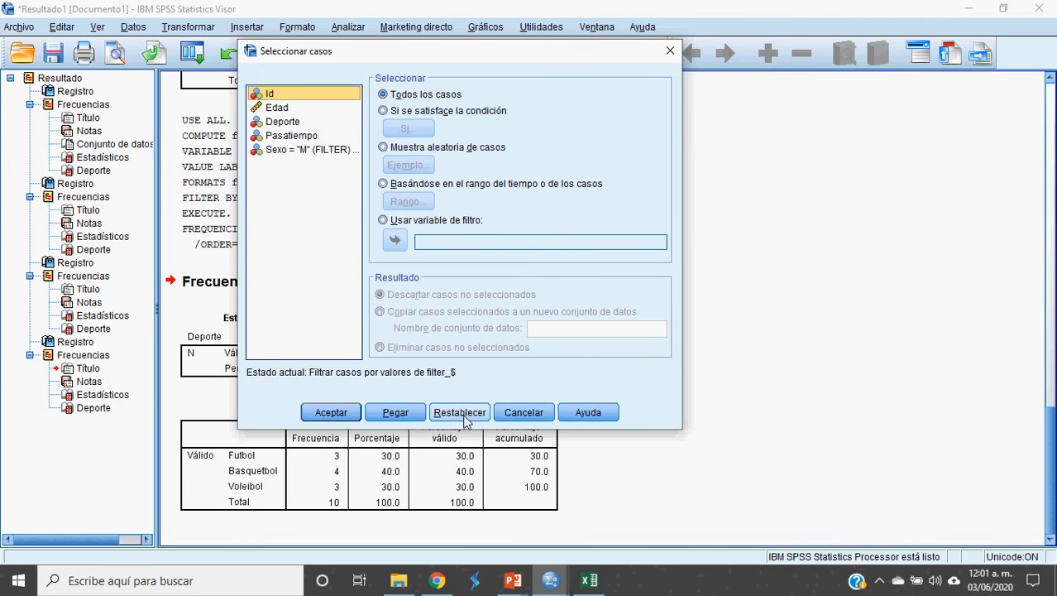
{"action": "left_click", "coordinate": [382, 92]}
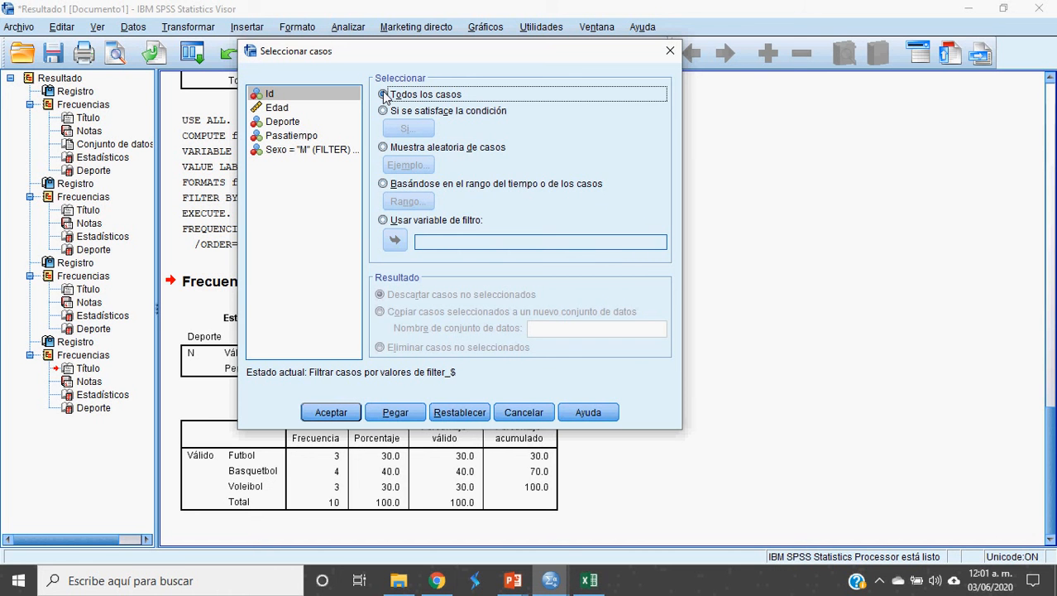
{"action": "left_click", "coordinate": [331, 412]}
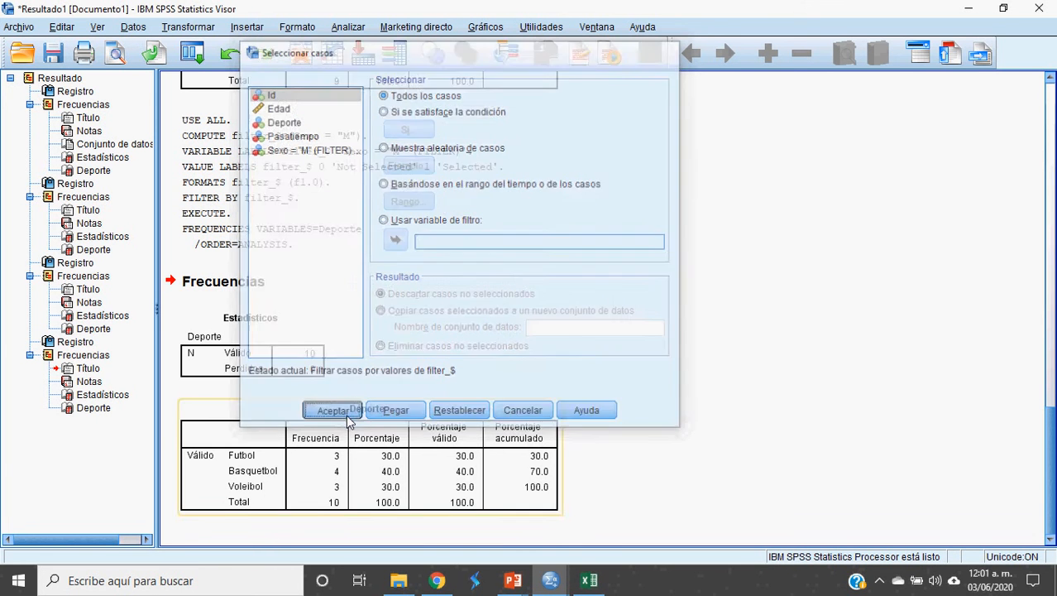
{"action": "key", "text": "alt+Tab"}
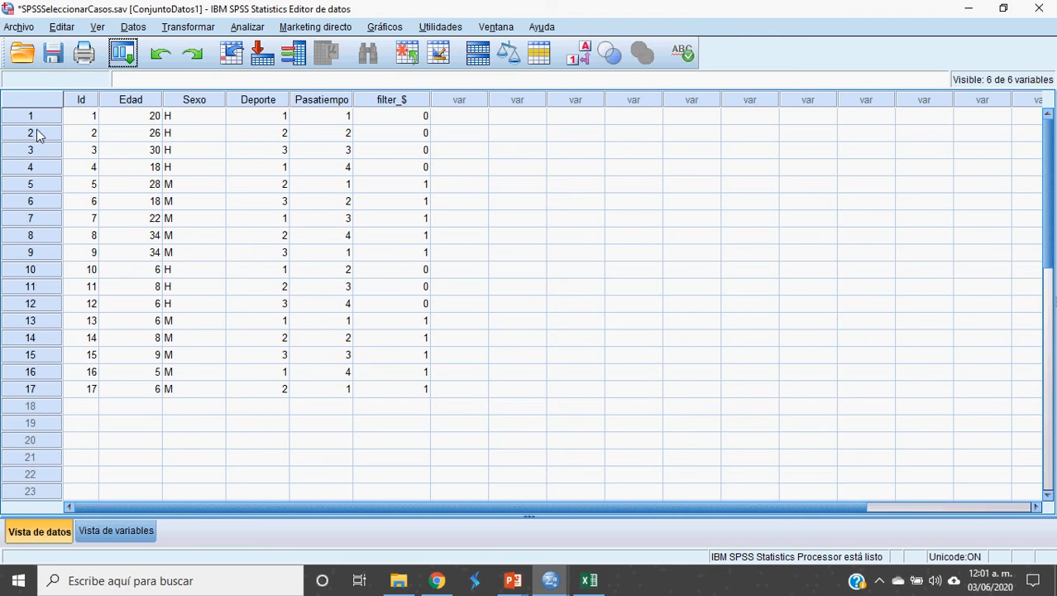
Step: Run a Deporte frequency table on all 17 cases (Futbol 6, Basquetbol 6, Voleibol 5), then return to the data
{"action": "left_click", "coordinate": [247, 27]}
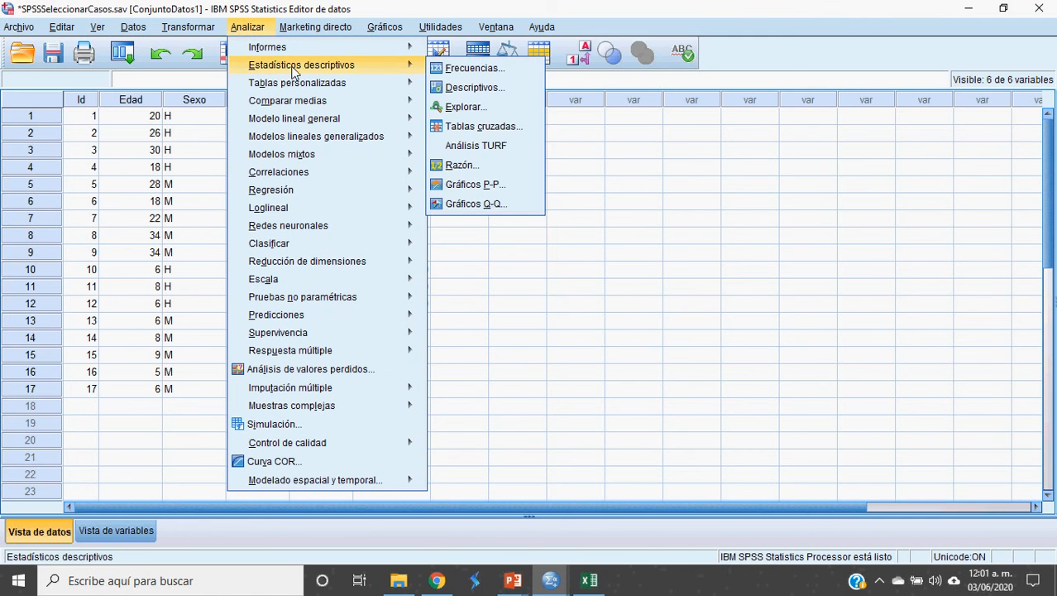
{"action": "mouse_move", "coordinate": [390, 66]}
{"action": "left_click", "coordinate": [467, 67]}
{"action": "left_click", "coordinate": [416, 373]}
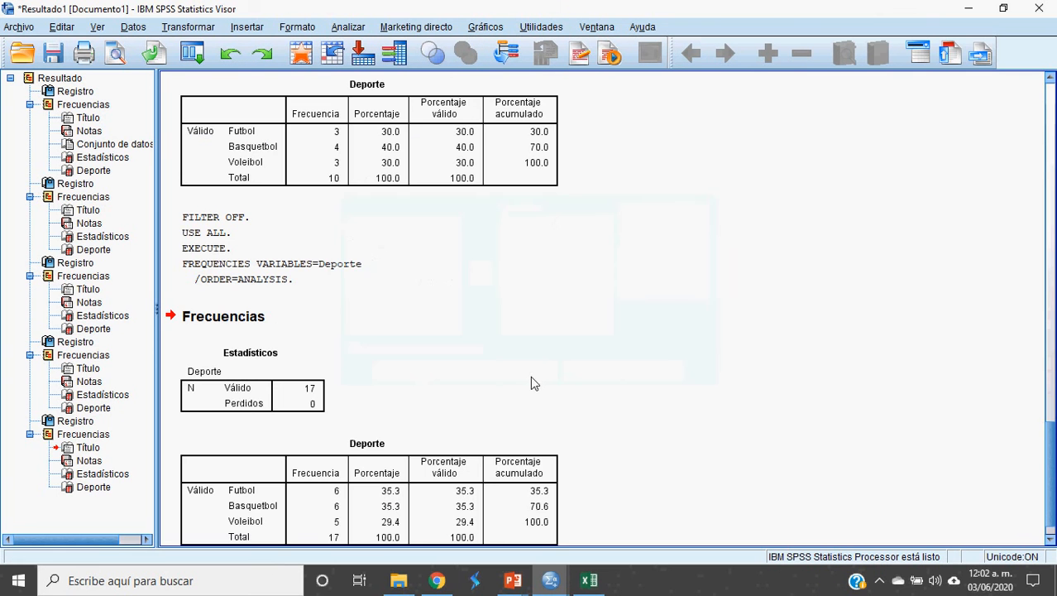
{"action": "left_click", "coordinate": [330, 506]}
{"action": "left_click", "coordinate": [453, 398]}
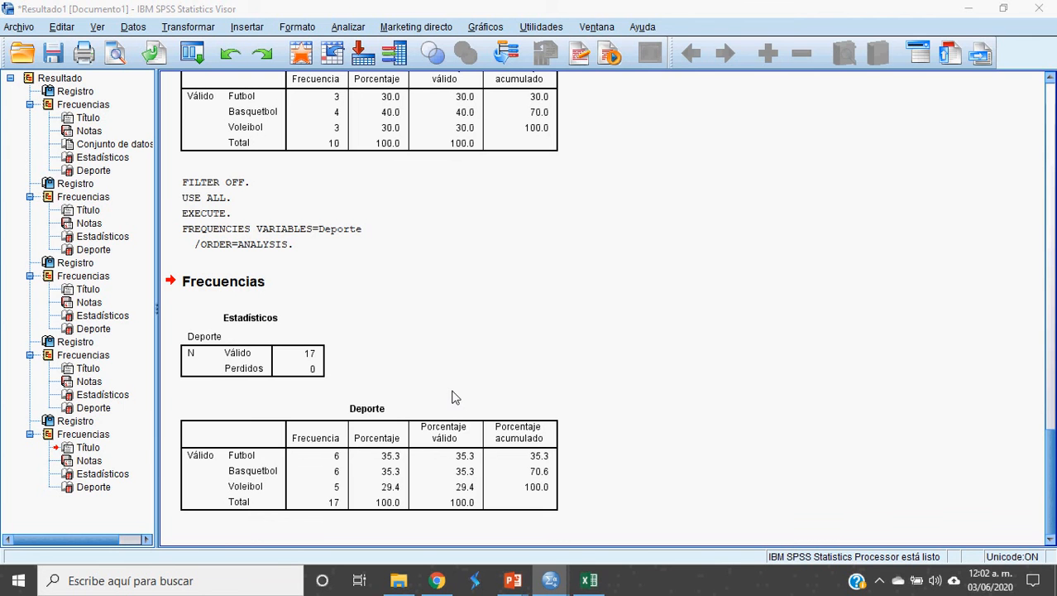
{"action": "key", "text": "alt+Tab"}
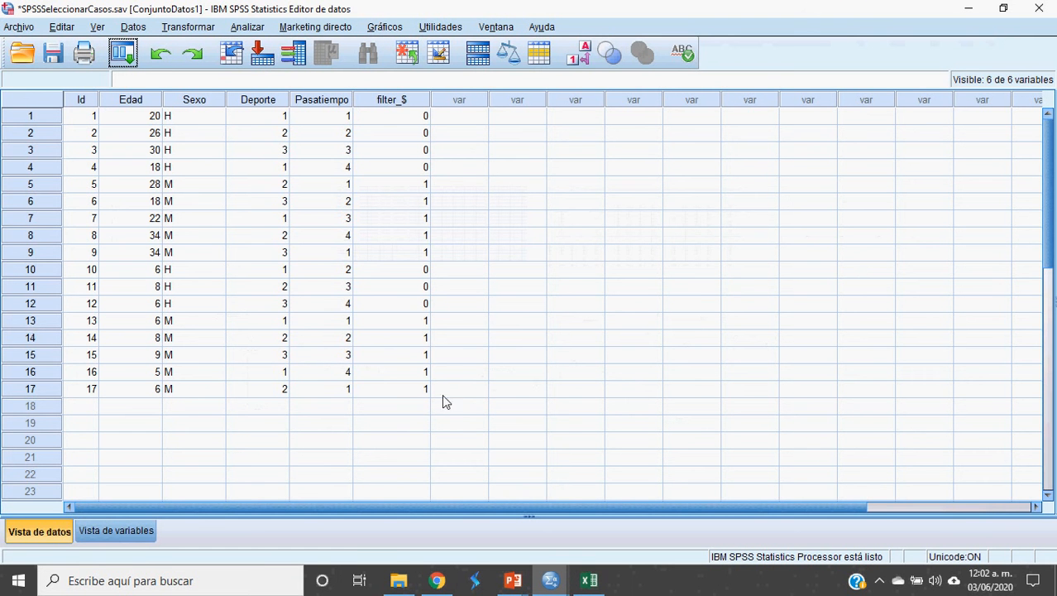
Step: Delete the filter_$ column via its right-click Borrar command
{"action": "left_click", "coordinate": [403, 101]}
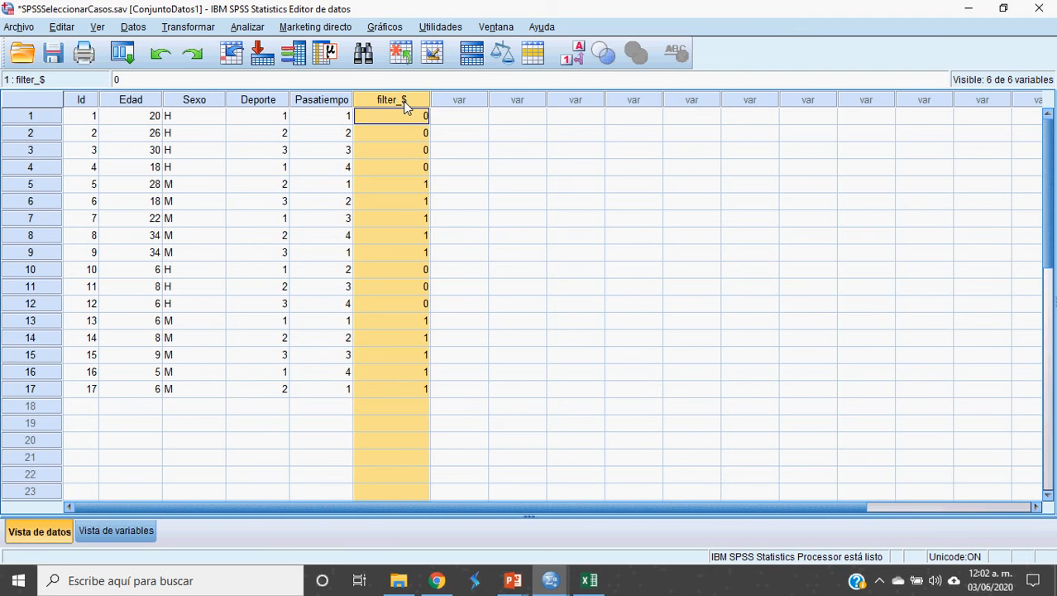
{"action": "left_click", "coordinate": [399, 132]}
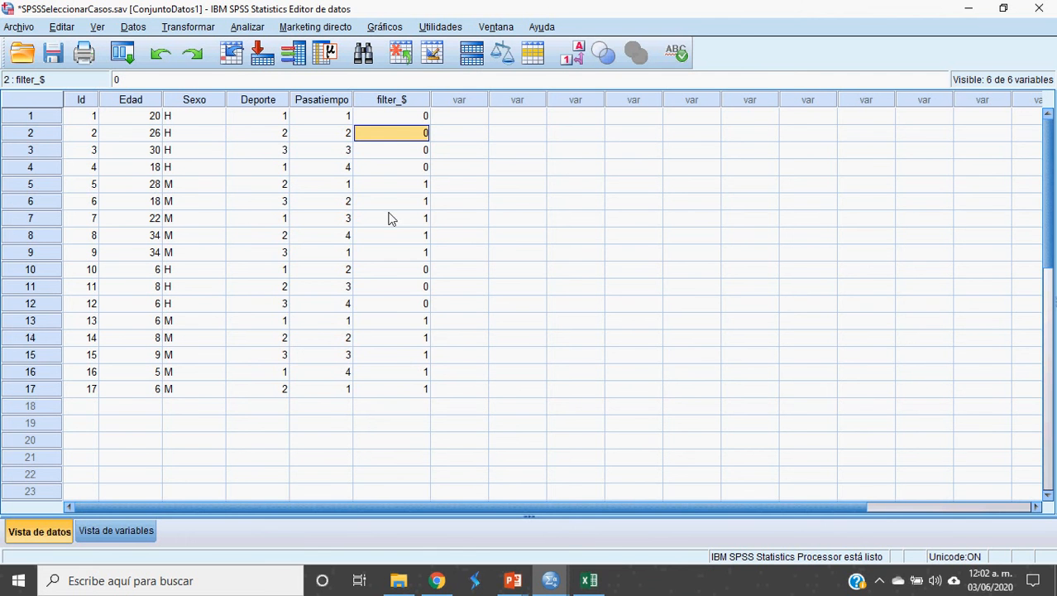
{"action": "left_click", "coordinate": [389, 100]}
{"action": "right_click", "coordinate": [393, 97]}
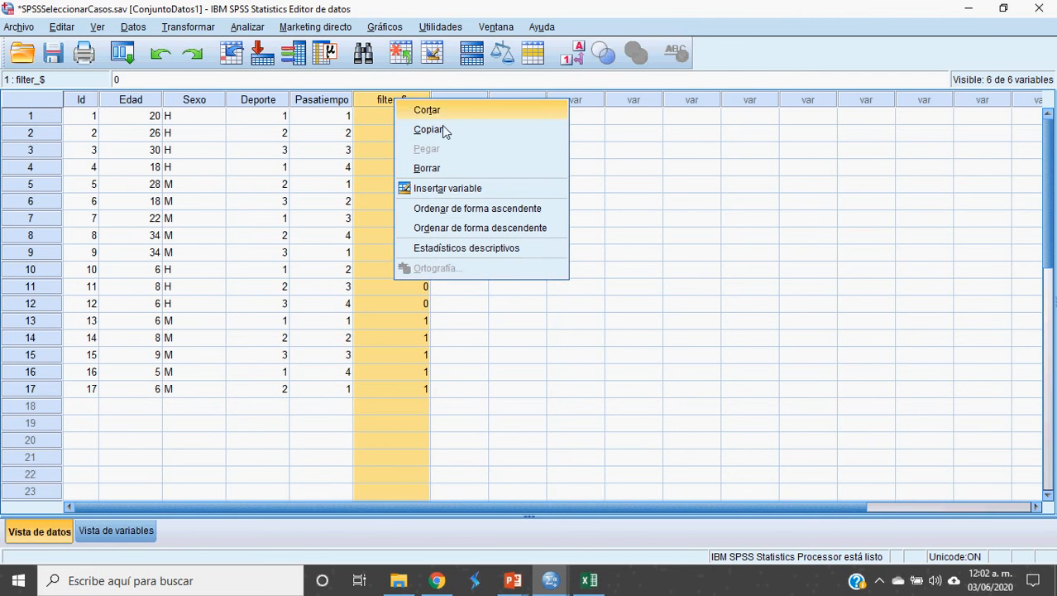
{"action": "left_click", "coordinate": [452, 172]}
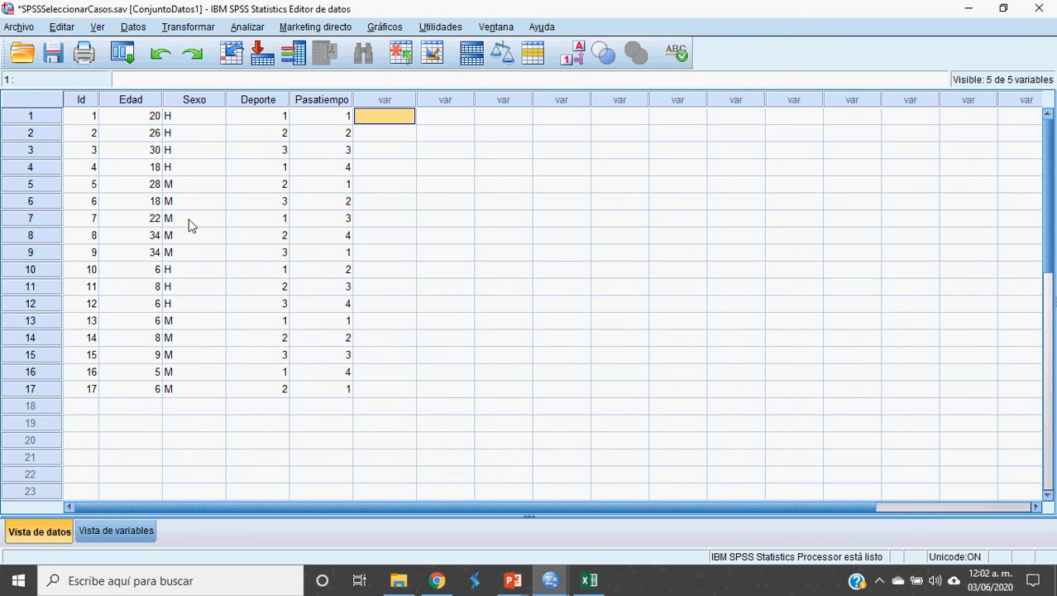
{"action": "left_click", "coordinate": [133, 29]}
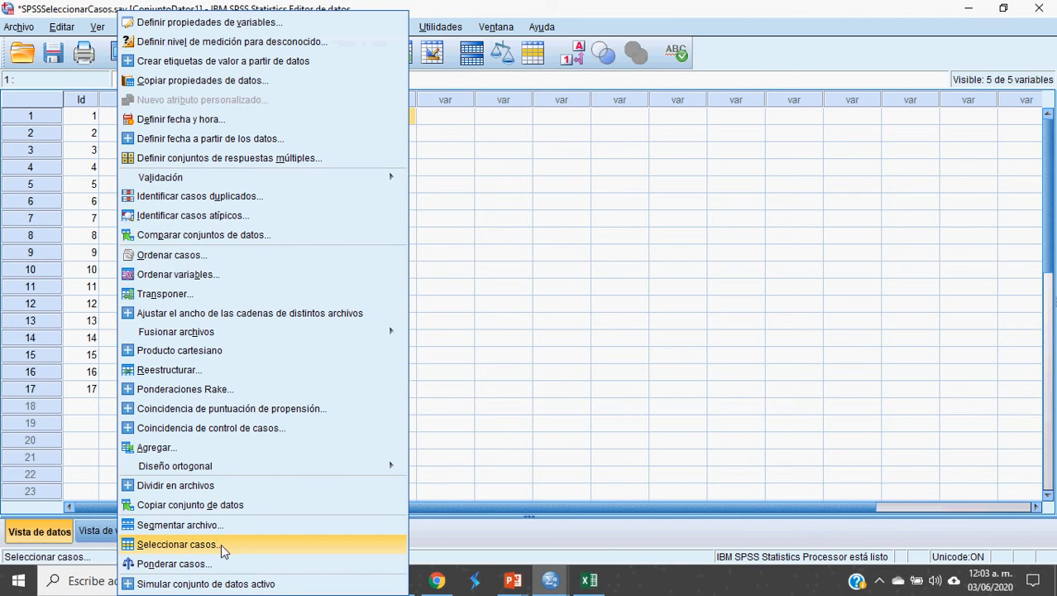
Step: Apply a Muestra aleatoria de casos filter of approximately 30% of all cases
{"action": "left_click", "coordinate": [514, 233]}
{"action": "left_click", "coordinate": [514, 225]}
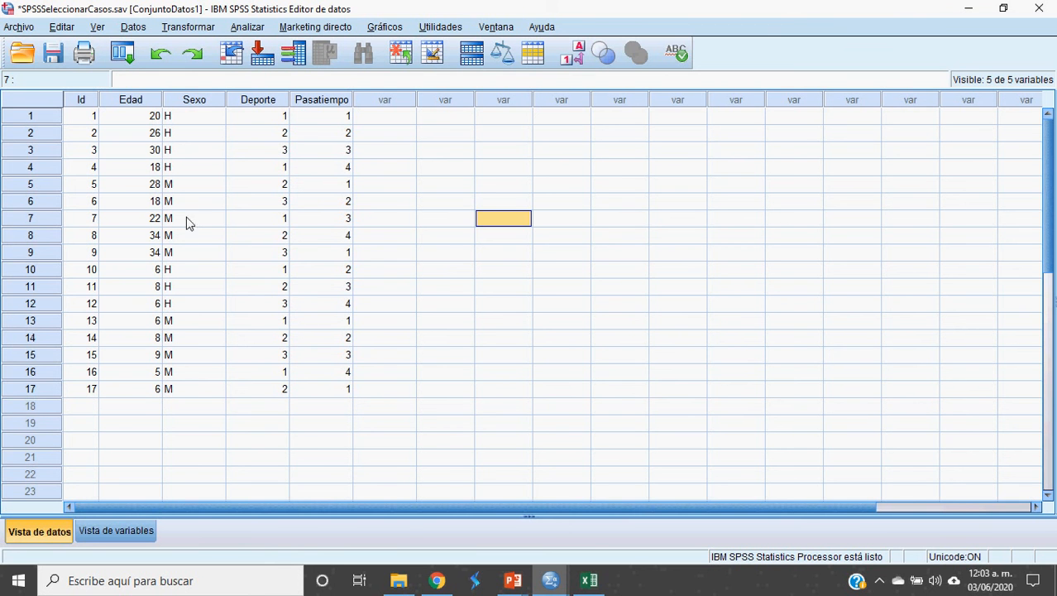
{"action": "left_click", "coordinate": [134, 27]}
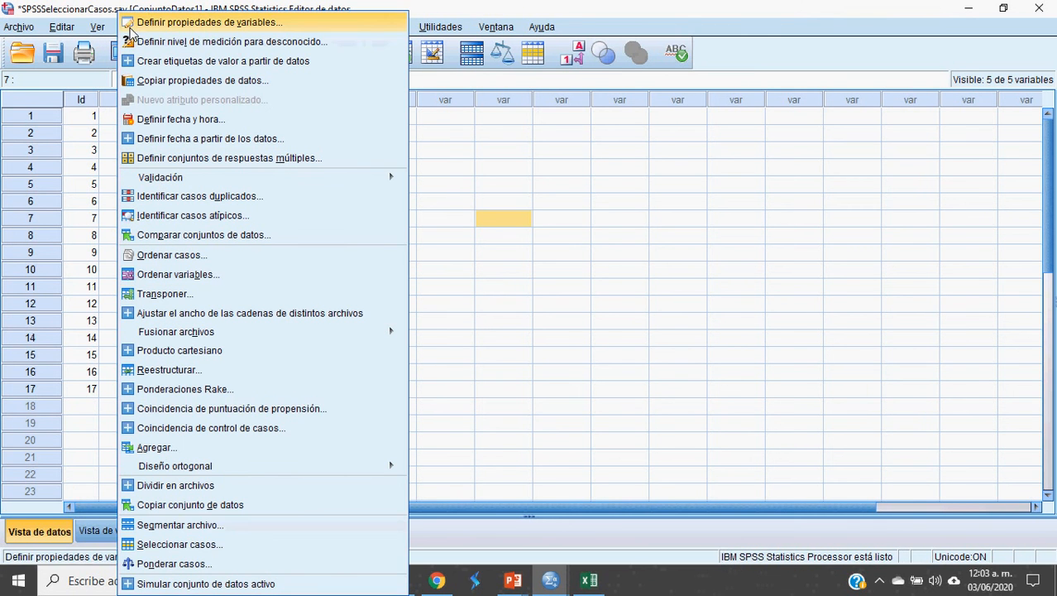
{"action": "left_click", "coordinate": [196, 548]}
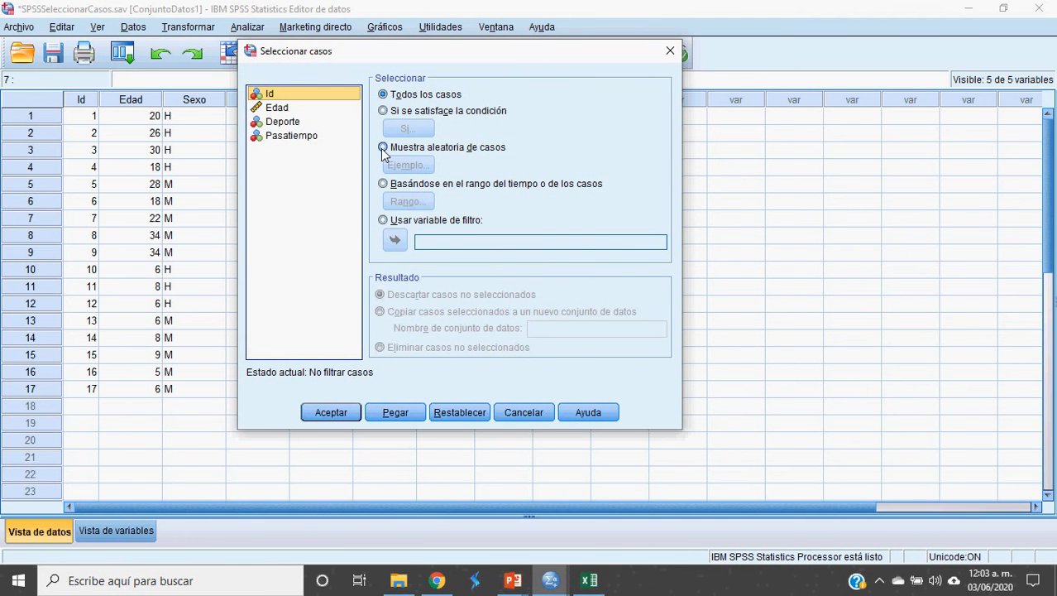
{"action": "left_click", "coordinate": [382, 149]}
{"action": "left_click", "coordinate": [404, 168]}
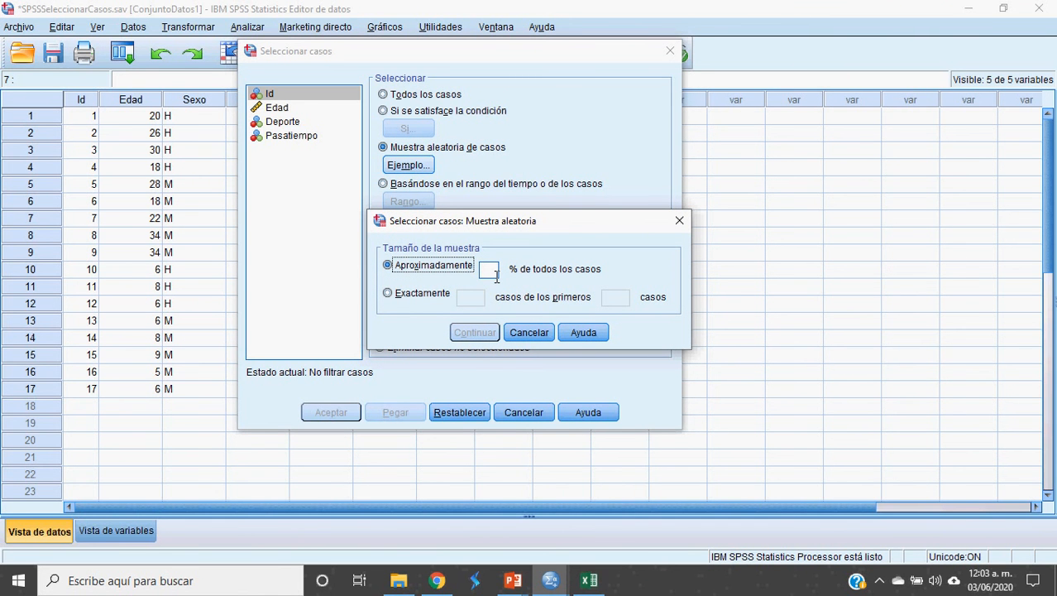
{"action": "left_click", "coordinate": [496, 277]}
{"action": "type", "text": "30"}
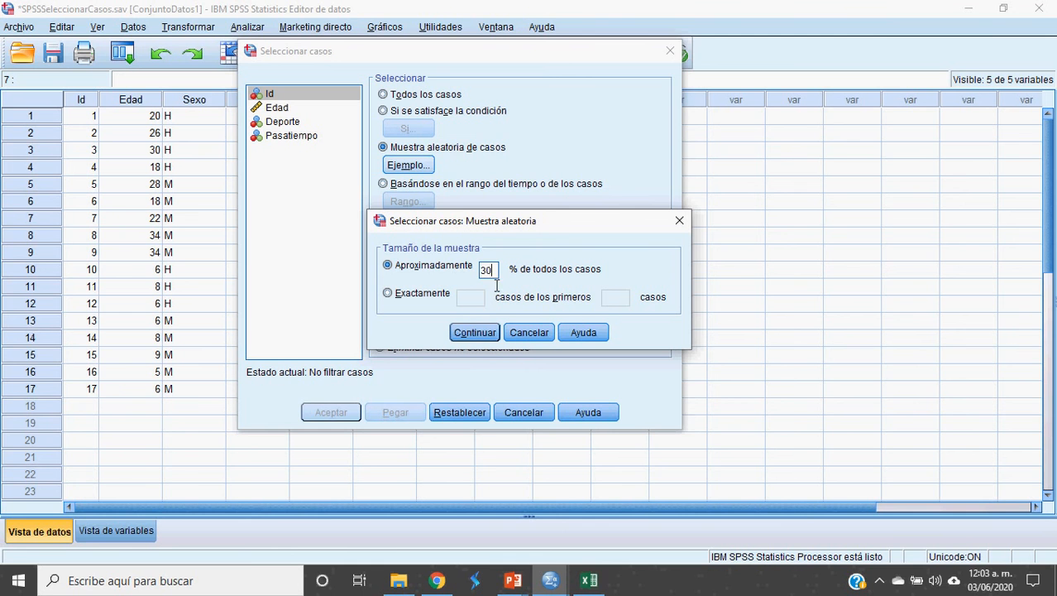
{"action": "left_click", "coordinate": [475, 332]}
{"action": "left_click", "coordinate": [343, 413]}
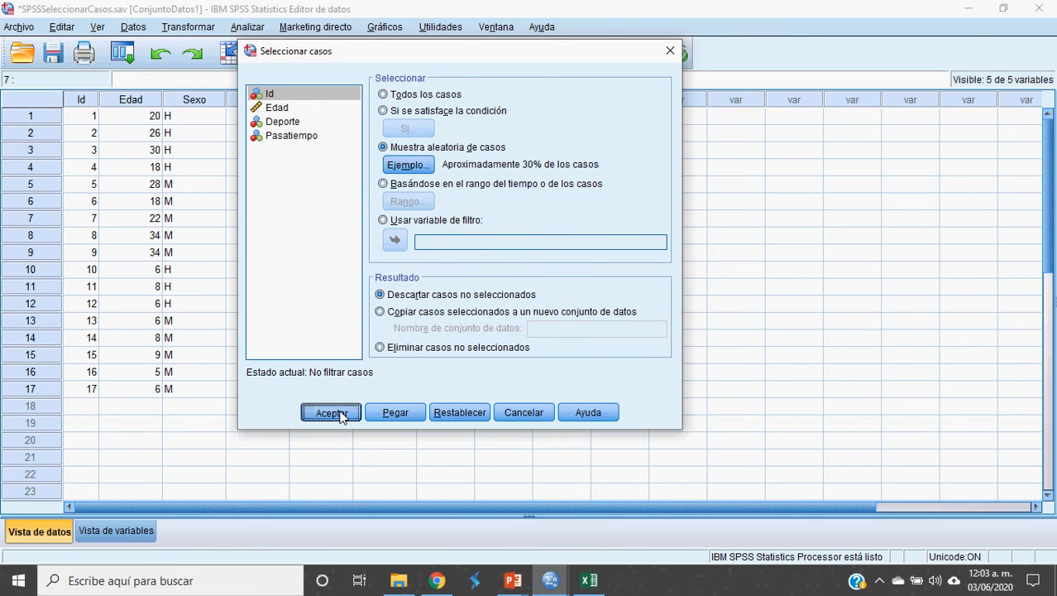
Step: Return to the Data Editor to see filter_$ selecting 8 of 17 cases
{"action": "left_click", "coordinate": [538, 480]}
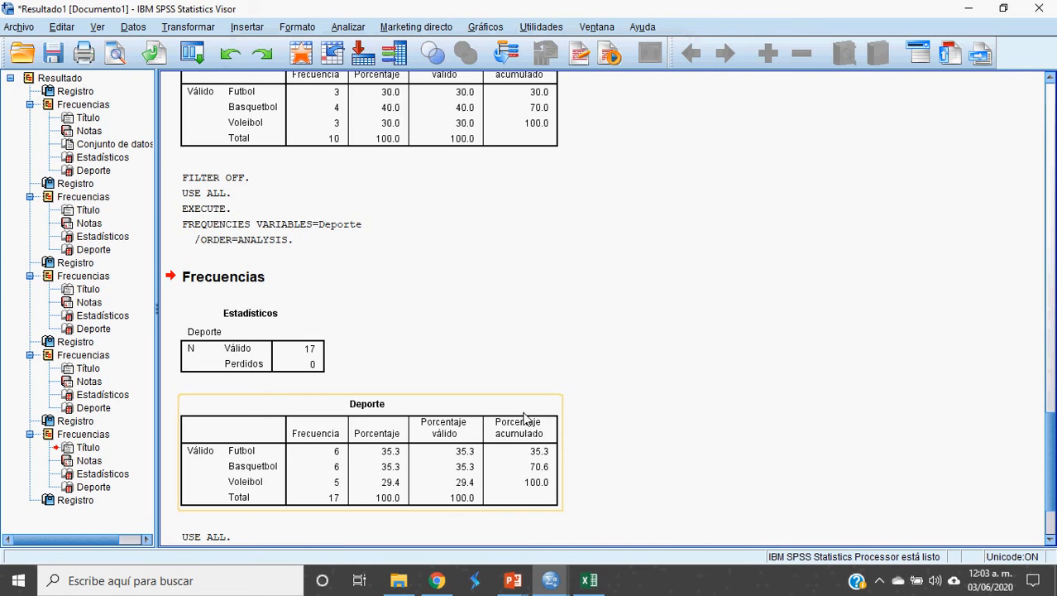
{"action": "key", "text": "alt+Tab"}
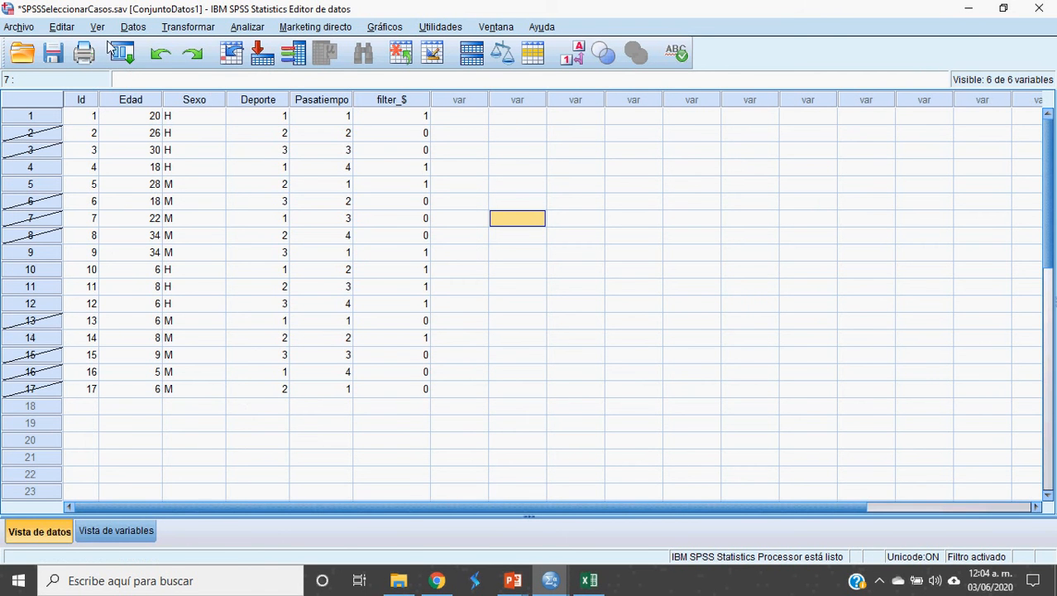
{"action": "left_click", "coordinate": [135, 27]}
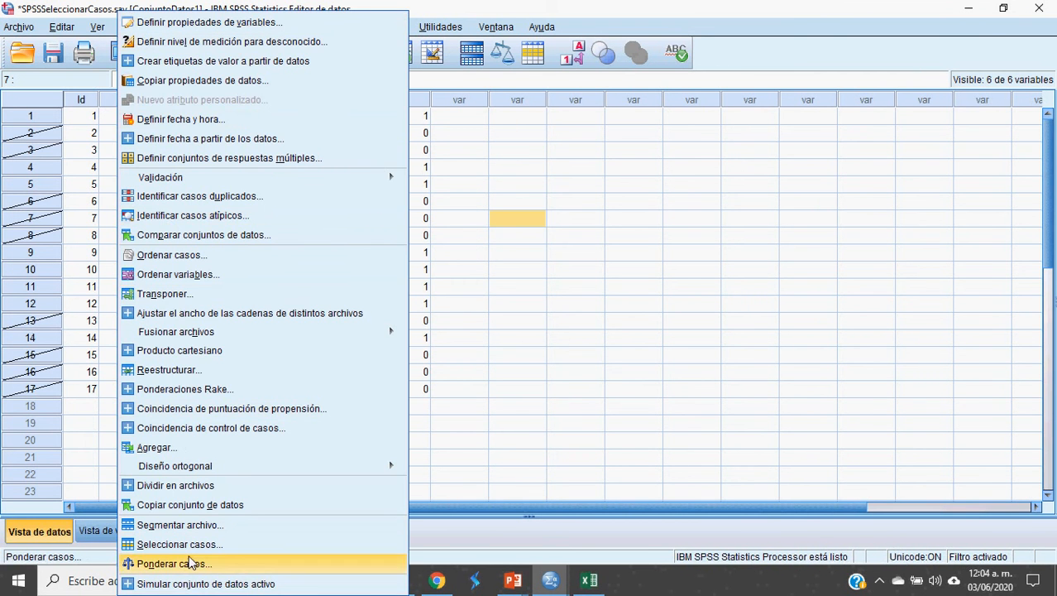
Step: Select cases by range, first case 5 and last case 10, apply it, and return to the Data Editor
{"action": "left_click", "coordinate": [178, 543]}
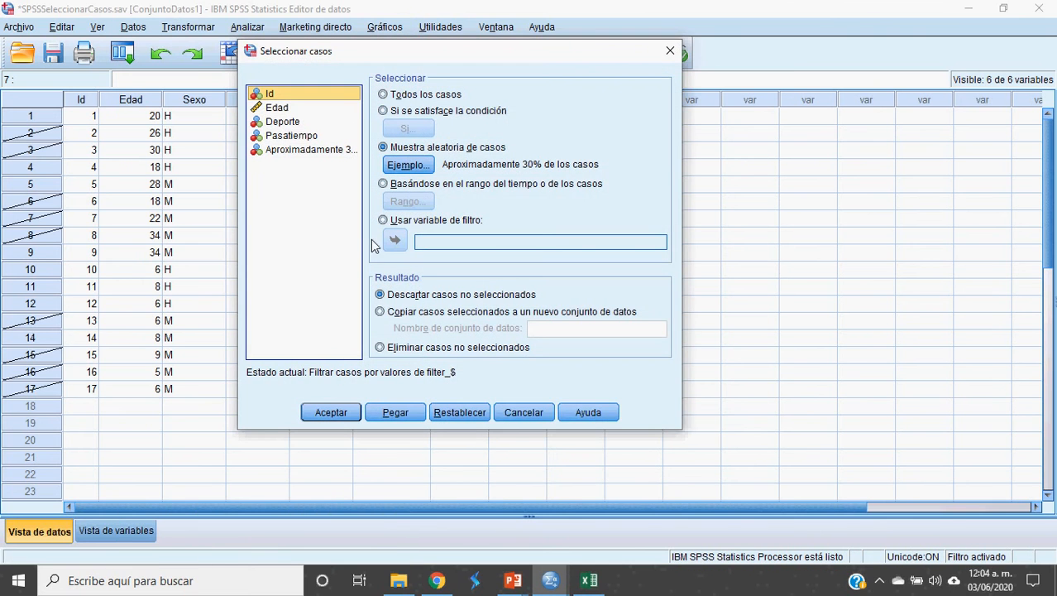
{"action": "left_click", "coordinate": [392, 187]}
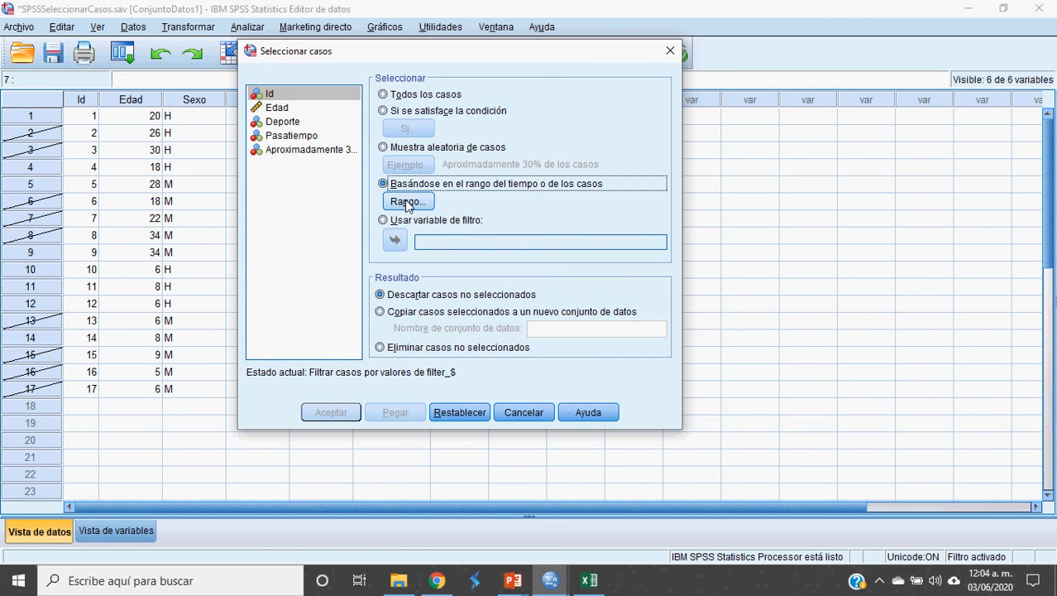
{"action": "left_click", "coordinate": [407, 203]}
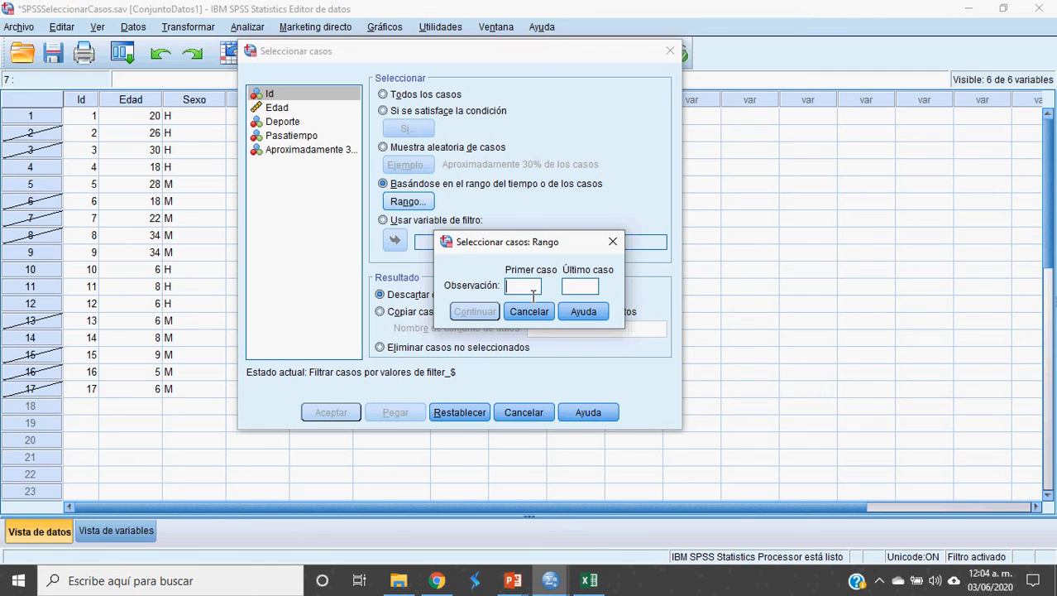
{"action": "type", "text": "5"}
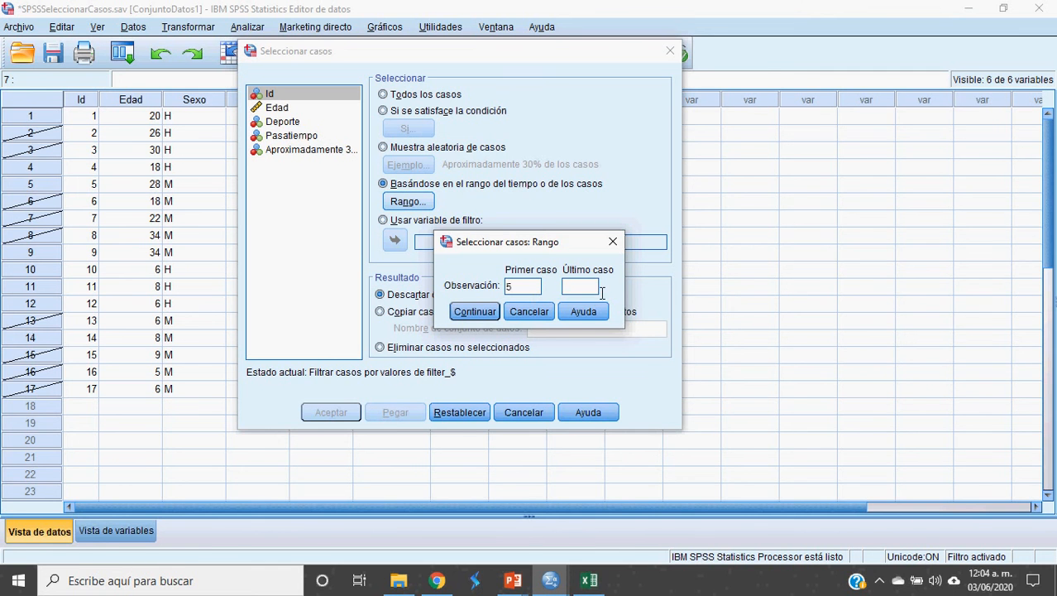
{"action": "left_click", "coordinate": [592, 289]}
{"action": "type", "text": "10"}
{"action": "left_click", "coordinate": [475, 311]}
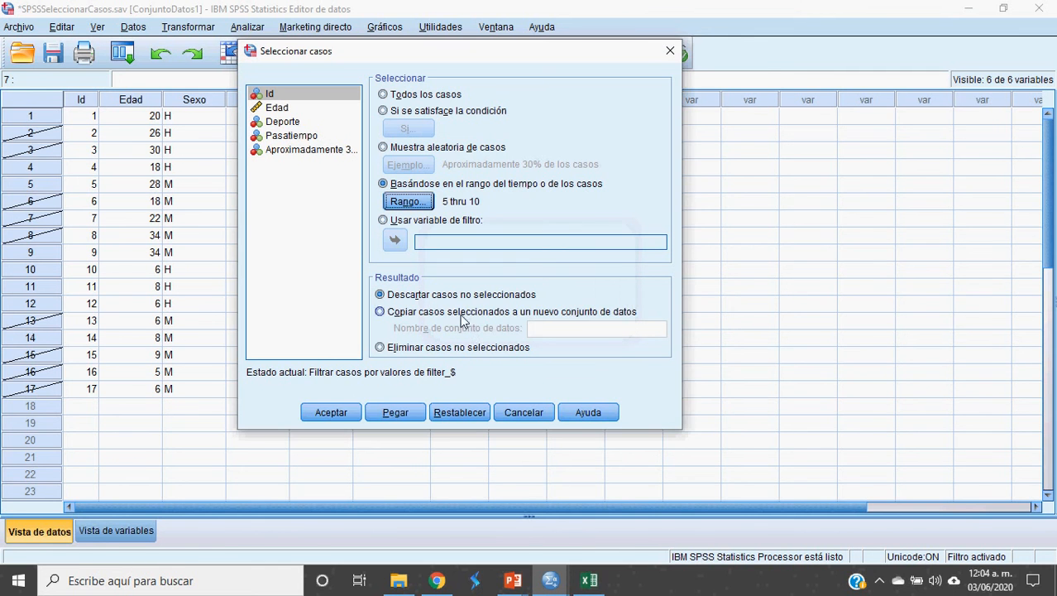
{"action": "left_click", "coordinate": [331, 412]}
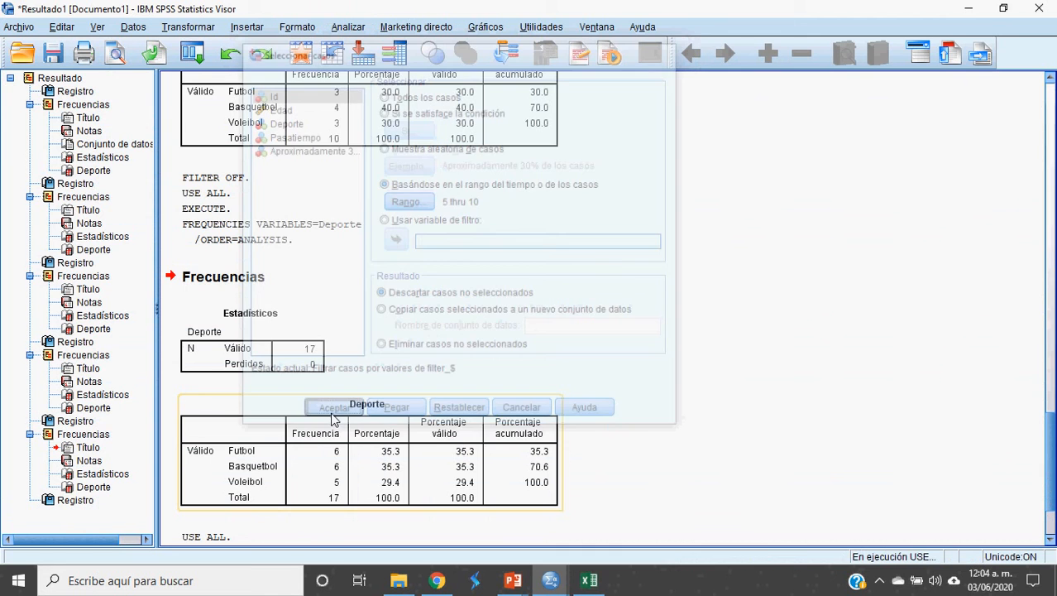
{"action": "key", "text": "alt+Tab"}
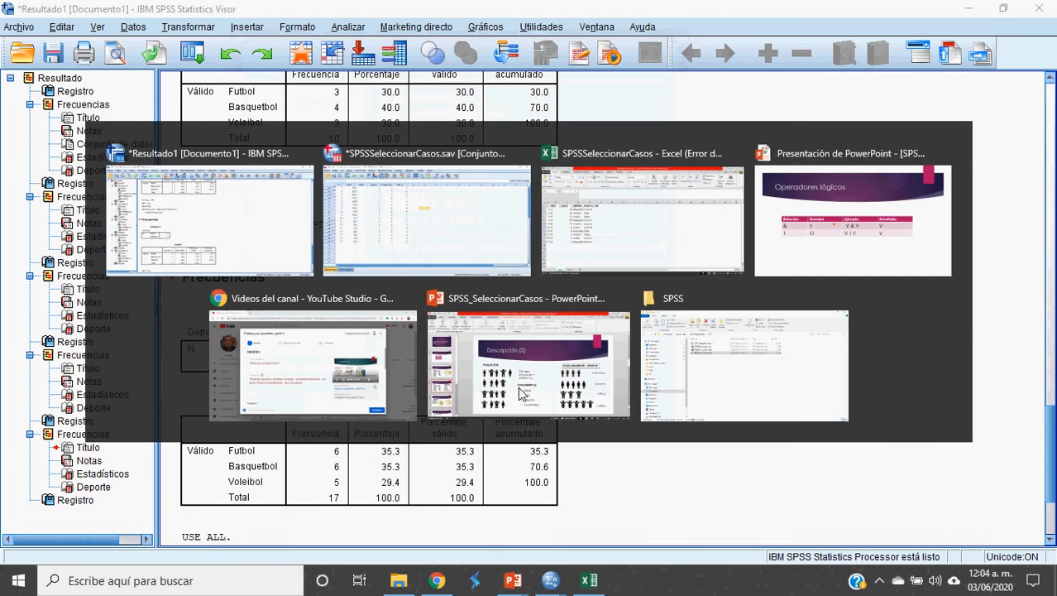